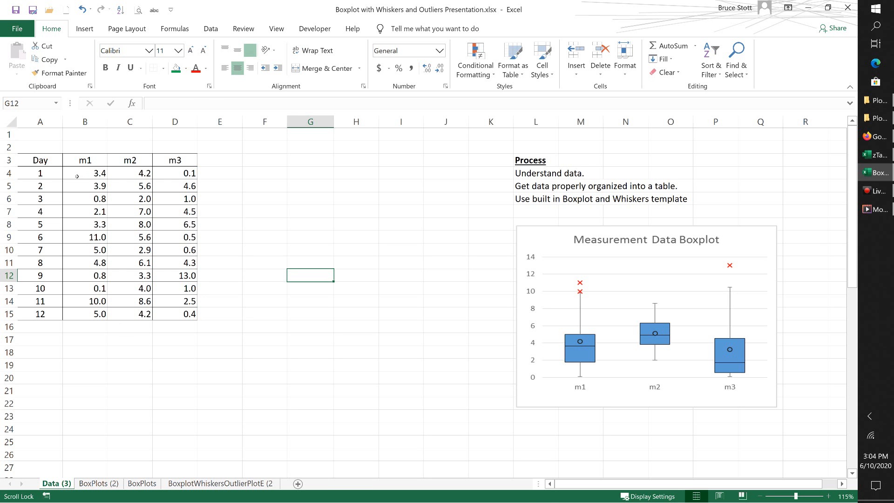
left_click_drag(77, 176, 175, 327)
left_click(40, 175)
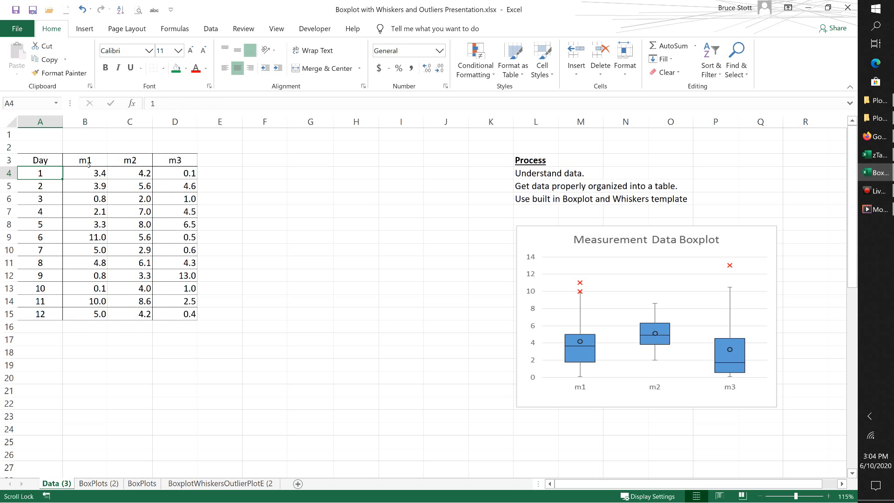
left_click(91, 160)
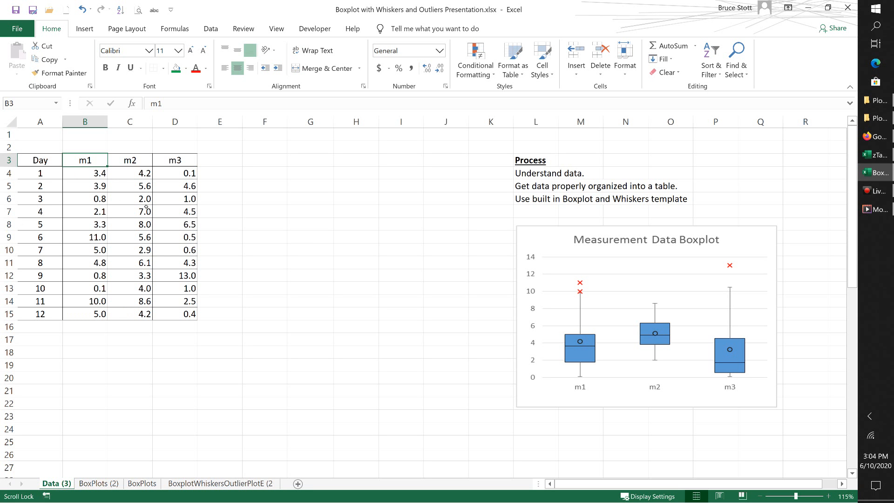
left_click(627, 249)
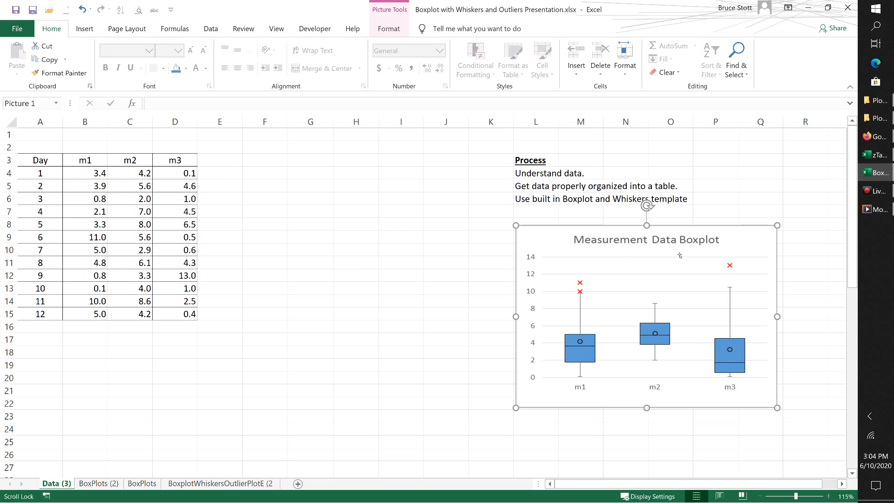
left_click(463, 236)
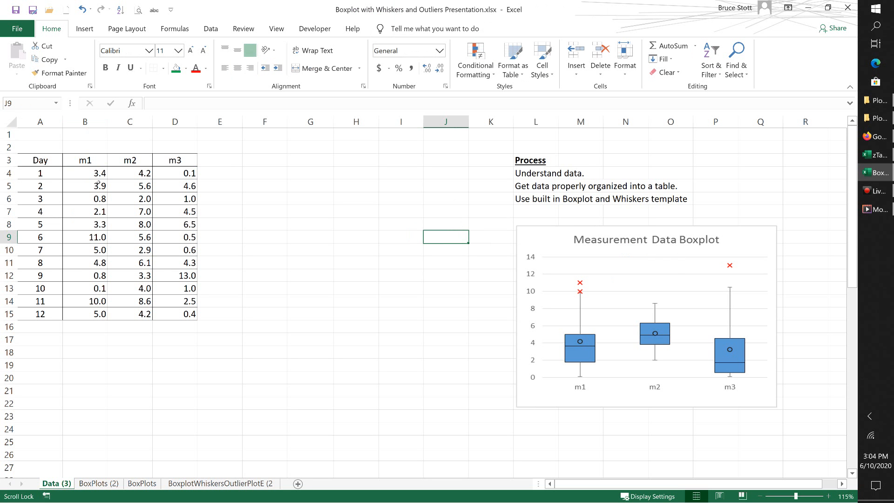
Step: Insert a Box and Whisker chart from the m1–m3 values in B4:D15 and move it beside the data table
left_click_drag(77, 175, 174, 310)
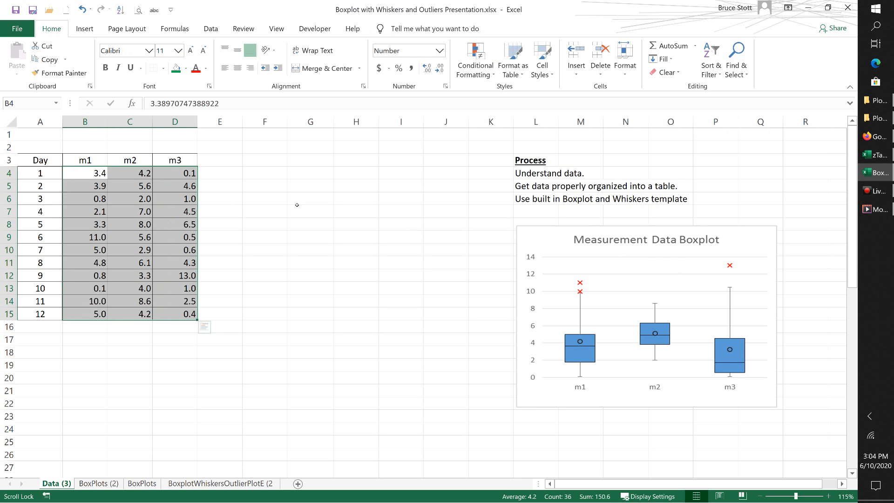
left_click(82, 29)
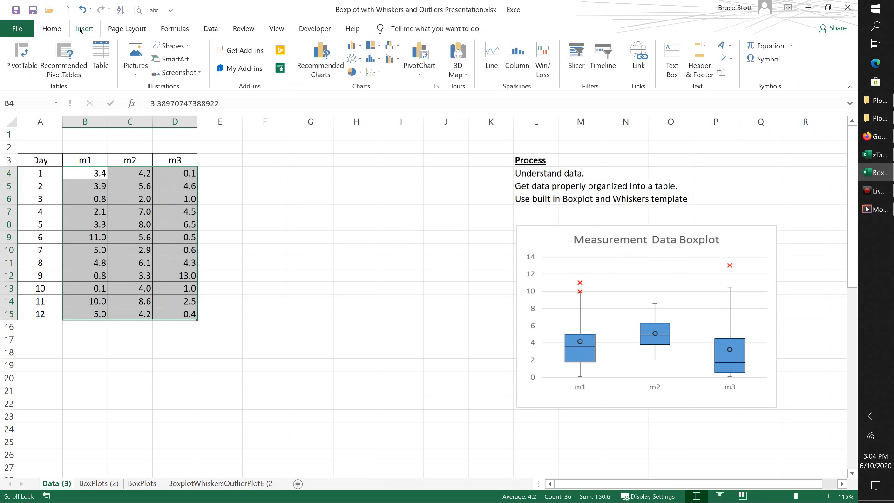
left_click(437, 87)
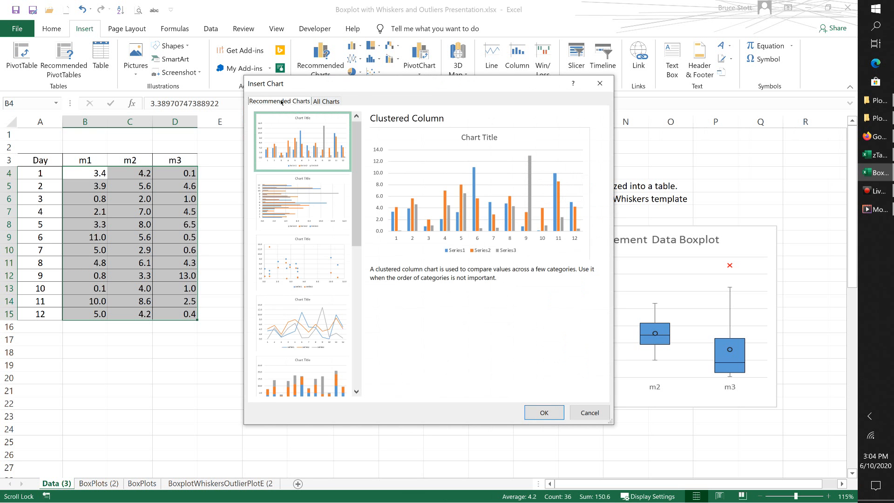
left_click(323, 104)
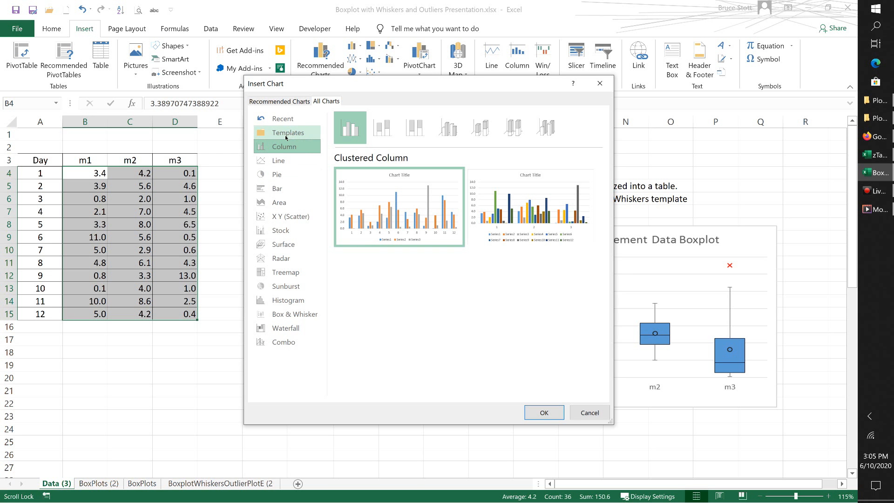
left_click(287, 318)
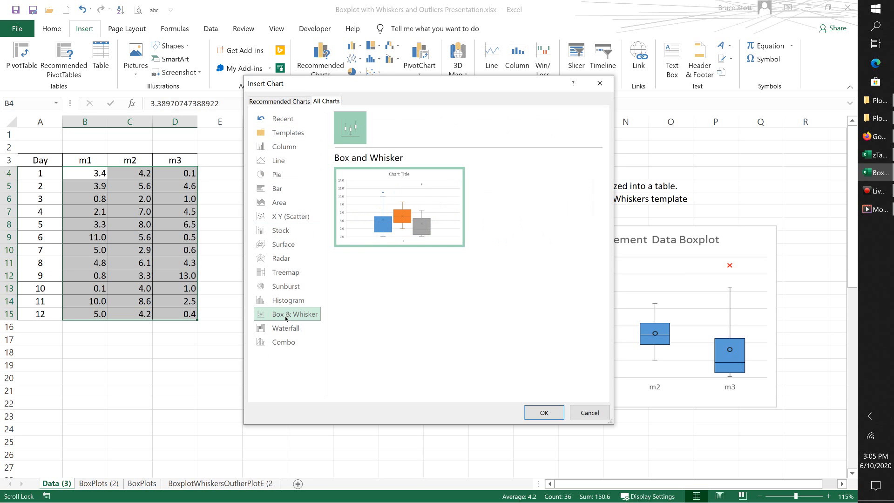
left_click(544, 412)
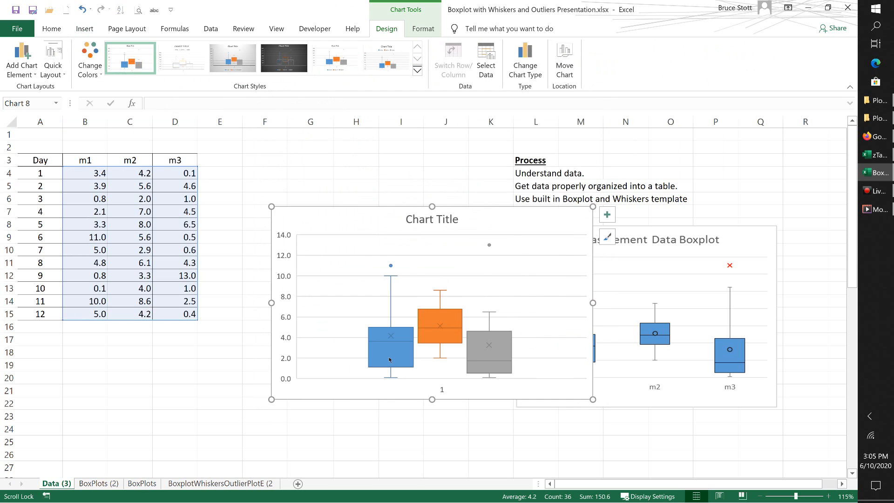
left_click_drag(383, 234, 301, 179)
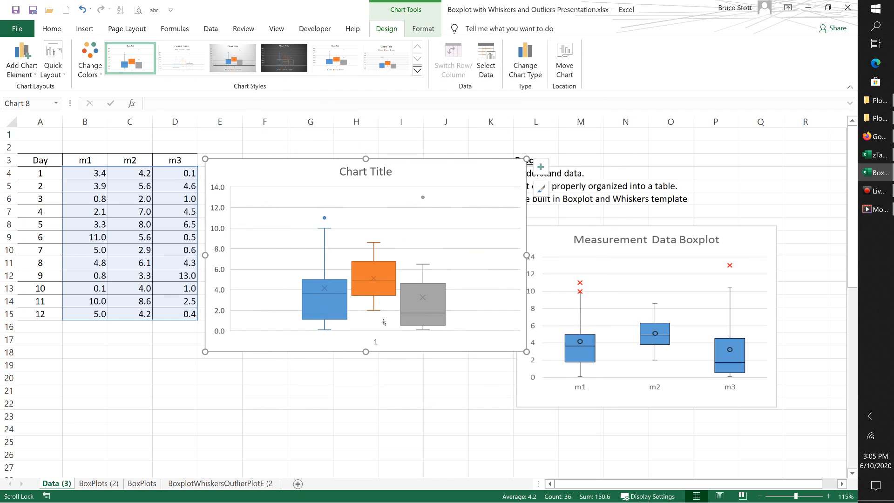
Step: Recolor the middle box (Series 2) with the theme blue fill and a darker blue outline
left_click(361, 287)
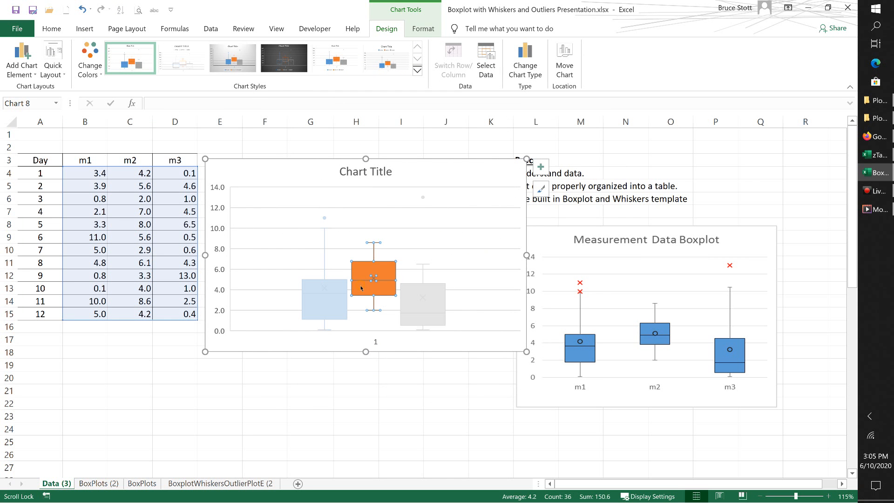
right_click(361, 287)
left_click(373, 255)
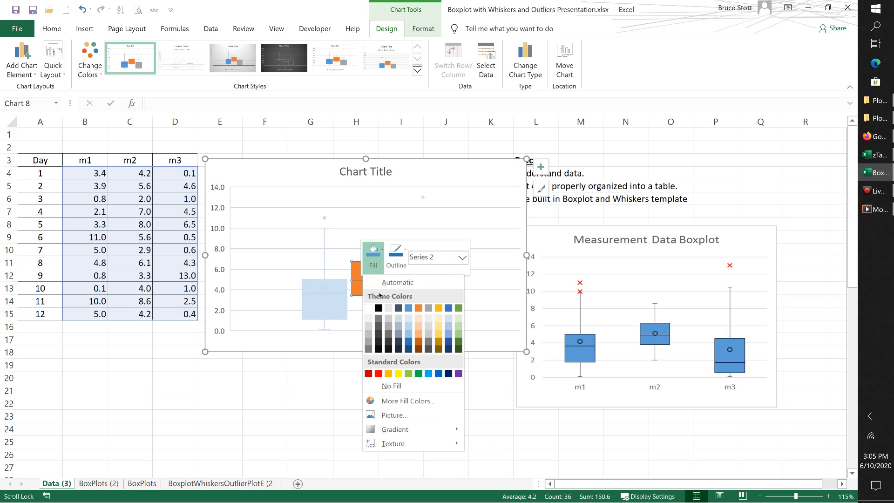
left_click(408, 308)
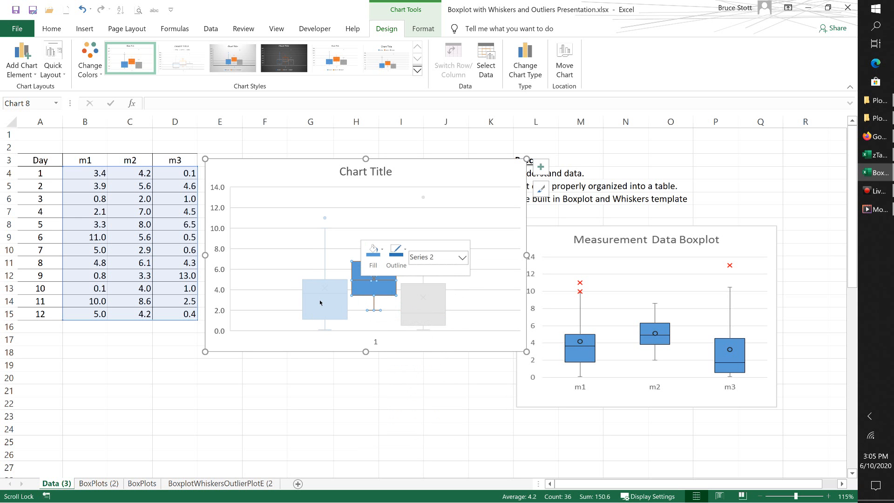
left_click(405, 253)
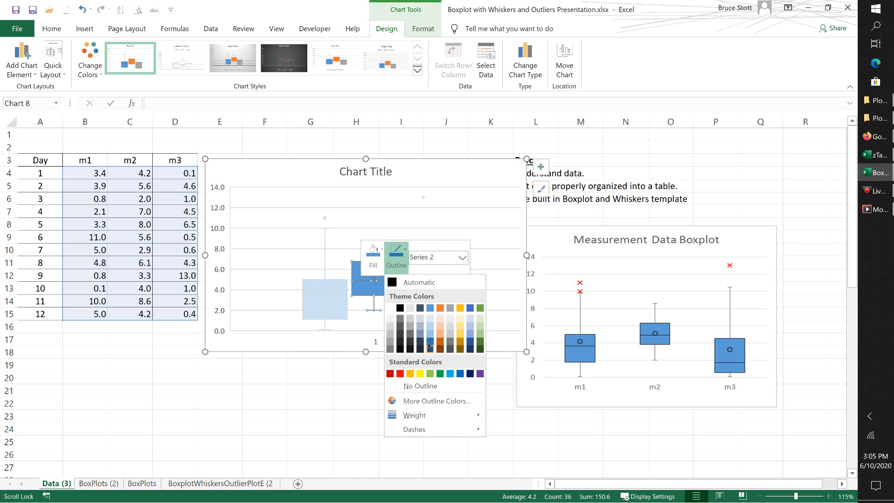
left_click(429, 346)
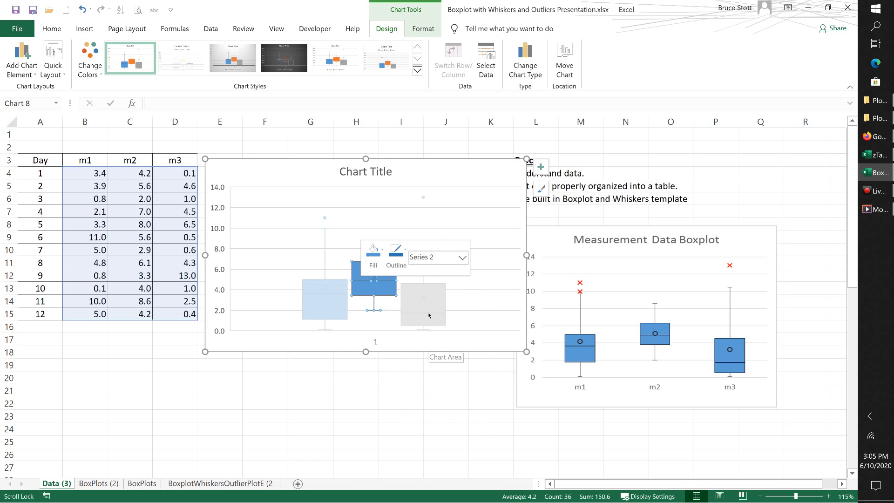
Step: Recolor the gray third box (Series 3) with the theme blue fill and a darker blue outline
left_click(424, 312)
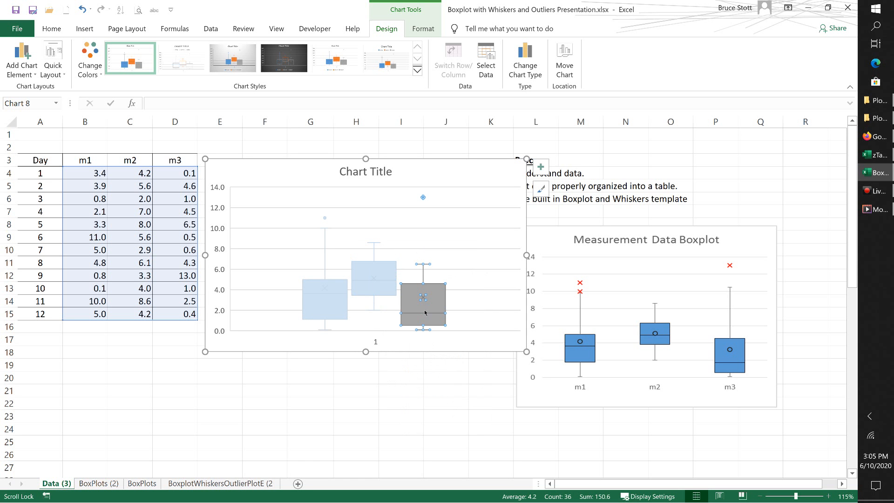
right_click(425, 312)
left_click(433, 282)
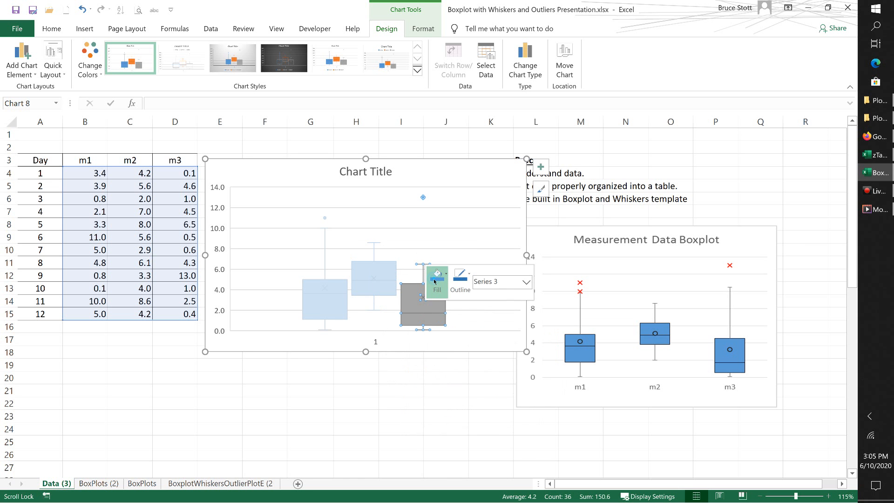
left_click(472, 343)
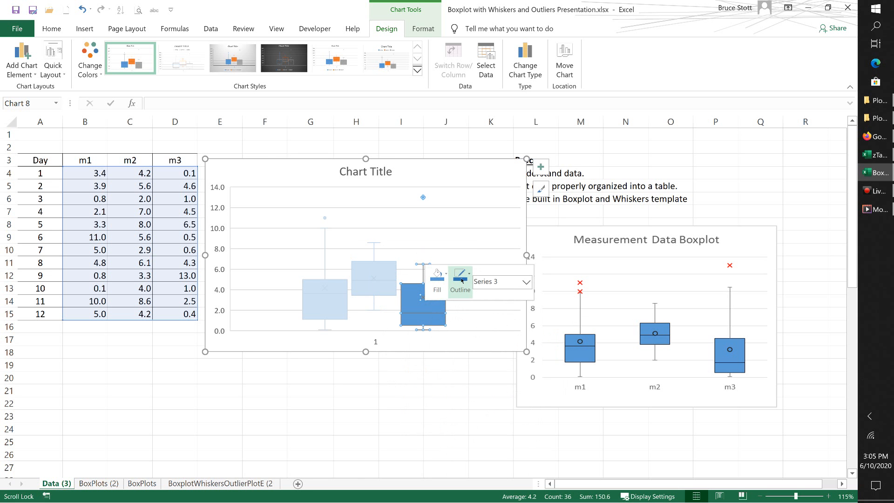
left_click(462, 280)
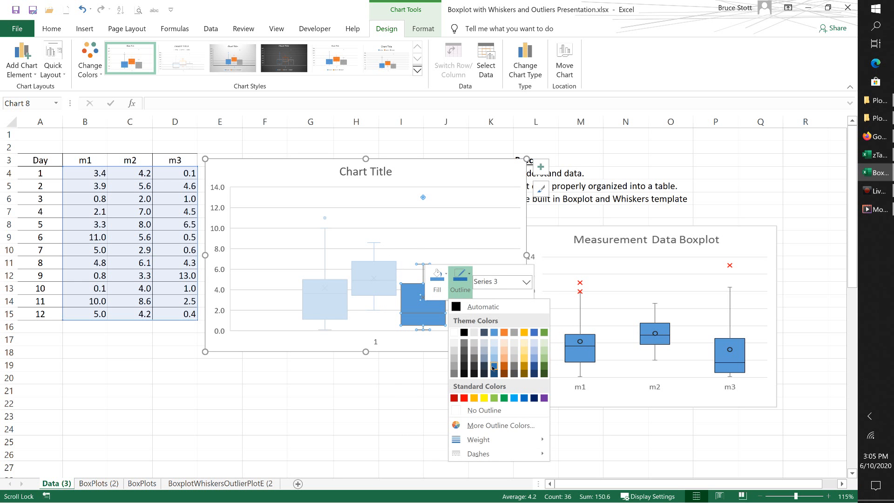
left_click(493, 368)
left_click(372, 367)
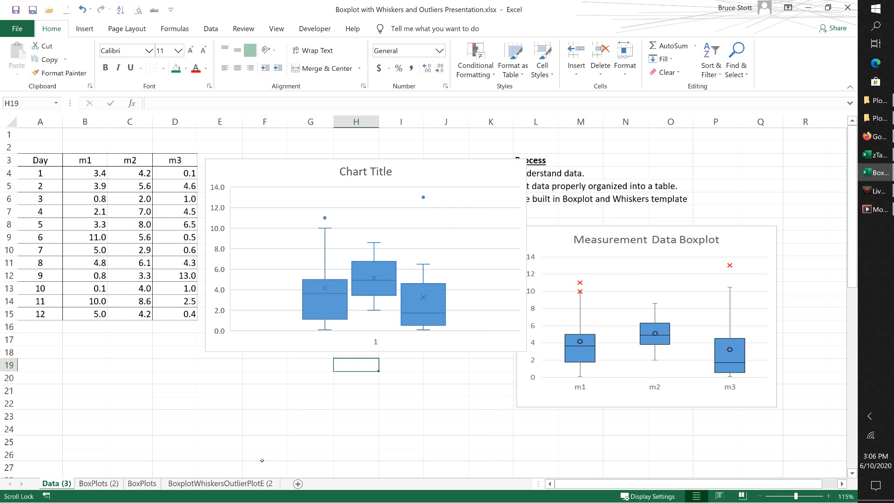
Step: Delete the new chart's horizontal axis and add a legend placed at the bottom of the chart
left_click(375, 345)
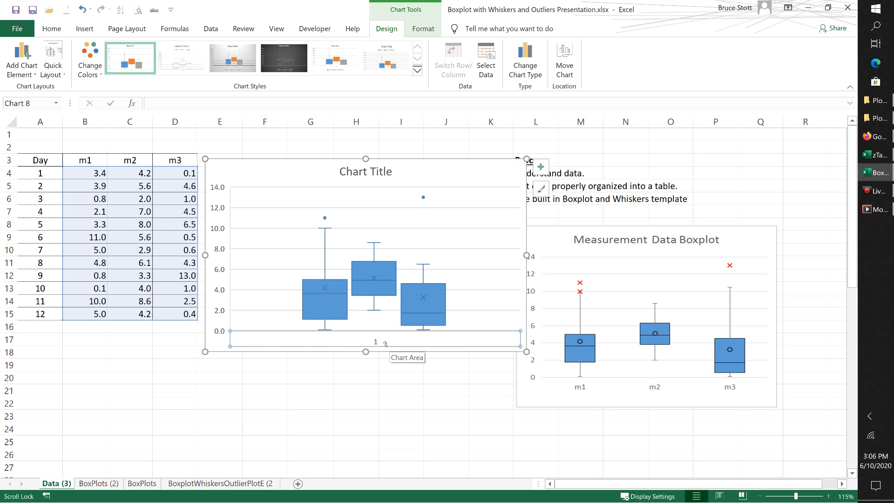
key("Delete")
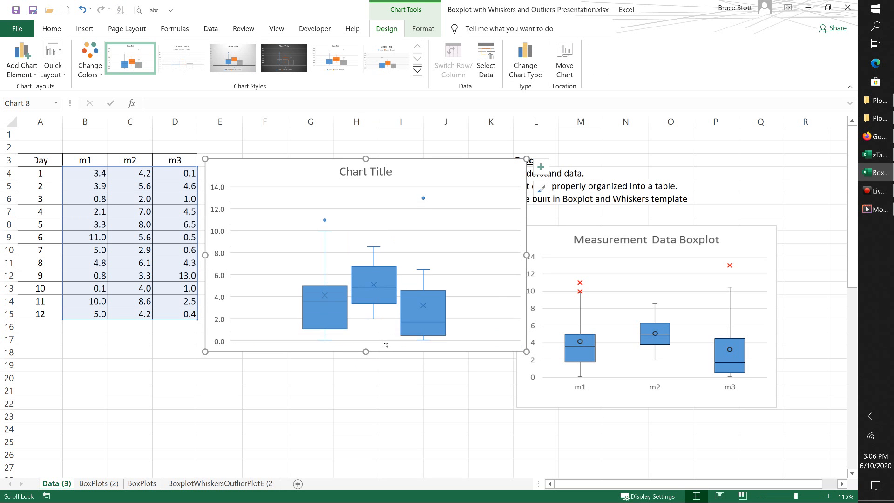
left_click(541, 167)
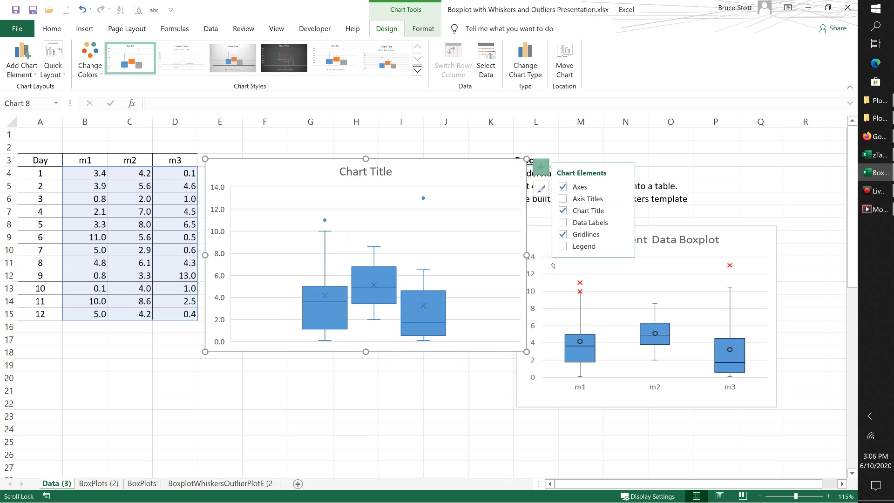
left_click(563, 246)
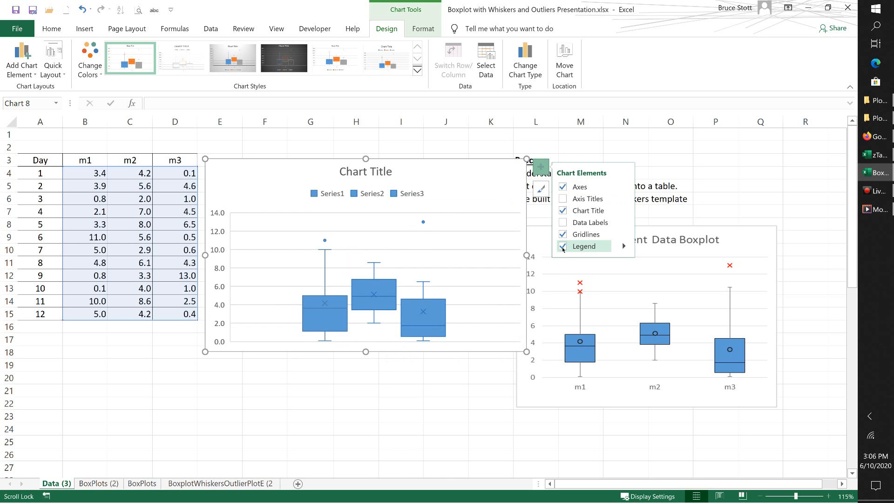
left_click(623, 246)
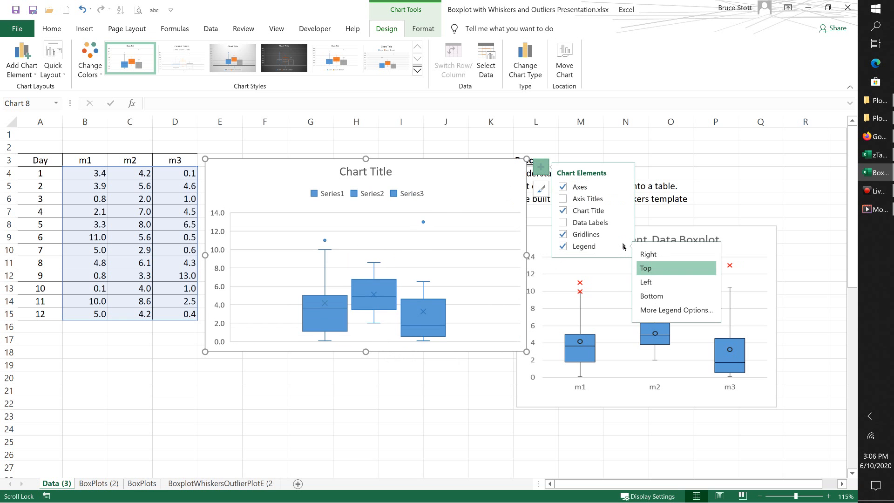
left_click(651, 298)
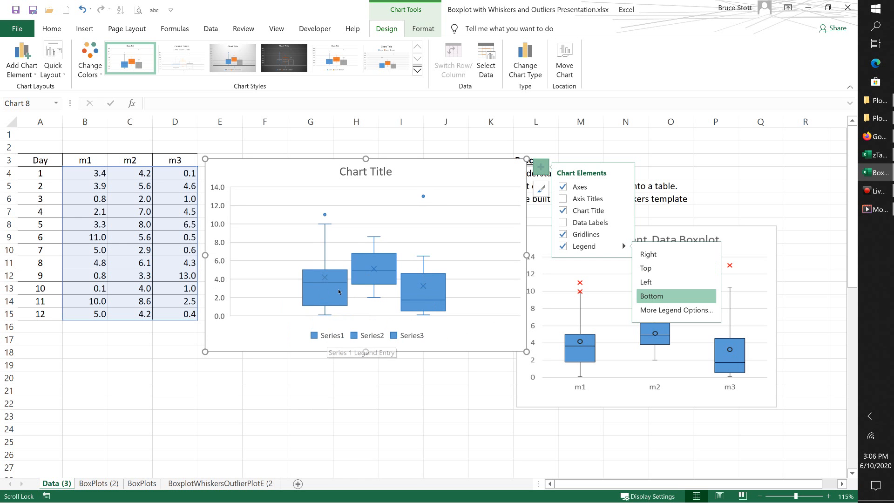
Step: In the chart's data source, set the name of Series1 to the m1 header in cell B3
left_click(251, 328)
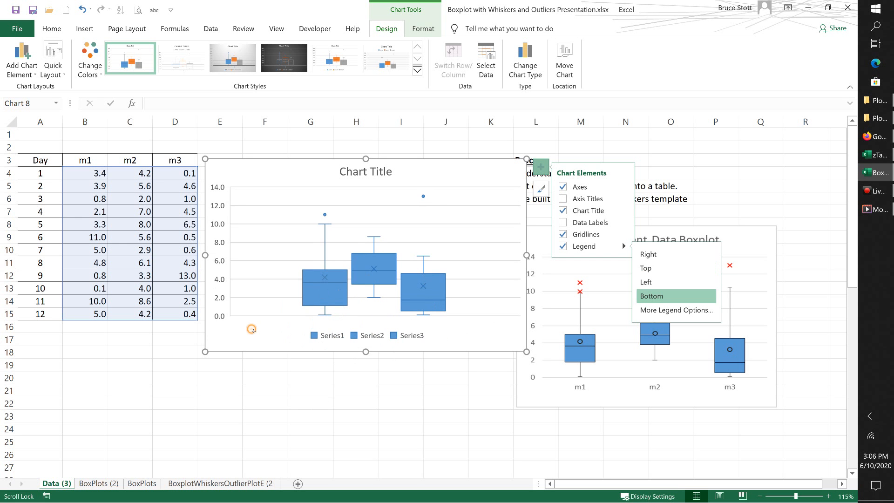
right_click(251, 331)
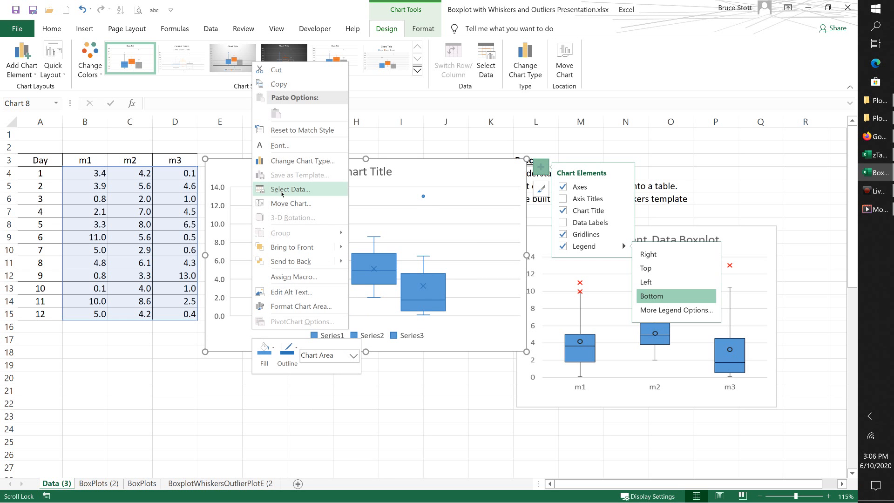
right_click(453, 221)
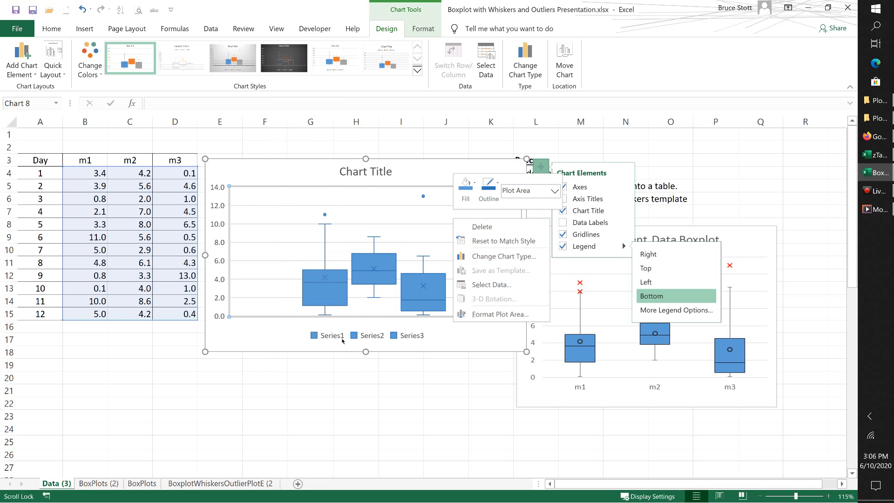
left_click(481, 286)
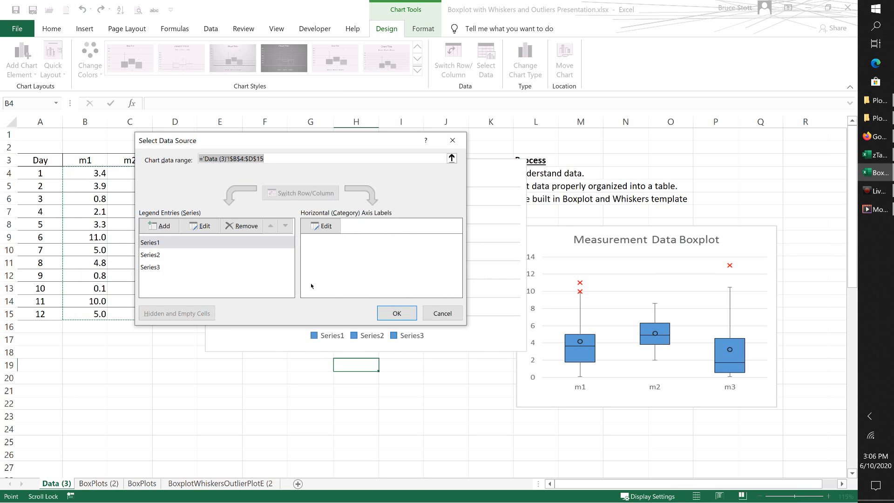
left_click(159, 243)
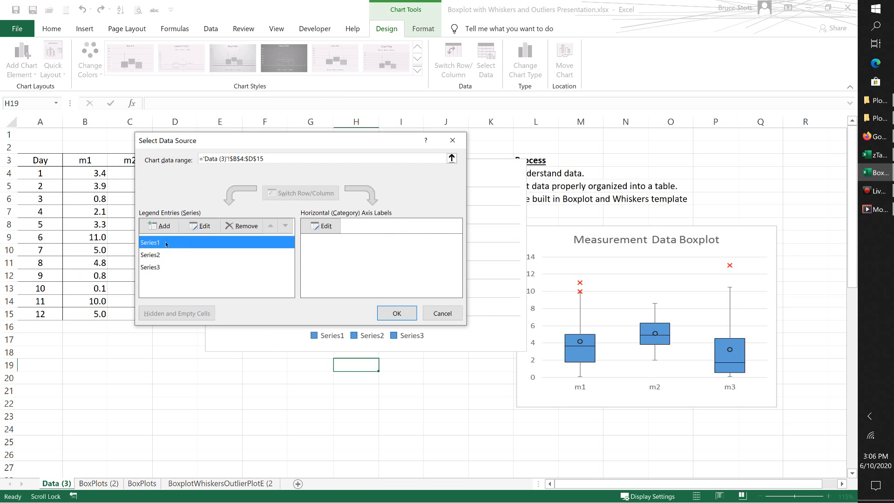
left_click(197, 228)
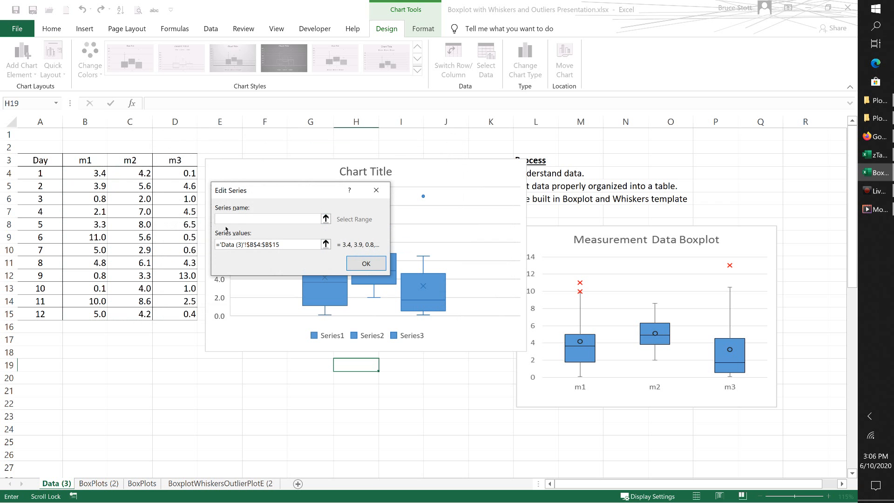
left_click(219, 243)
left_click(96, 161)
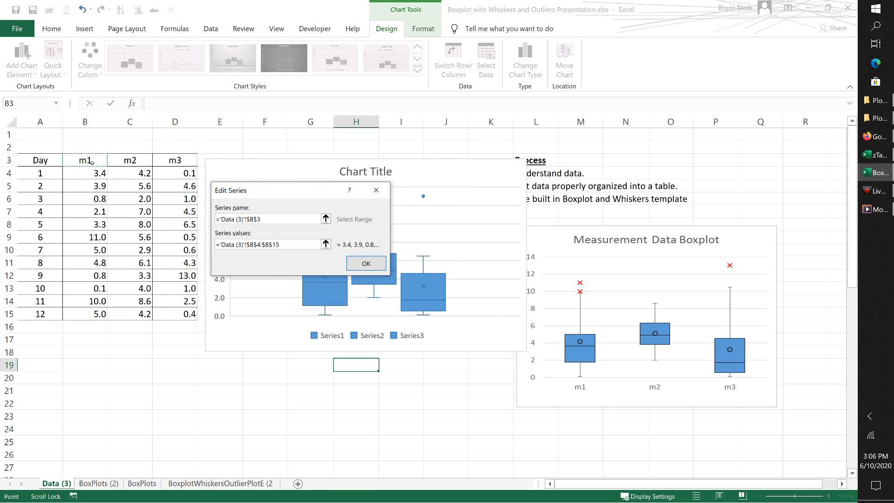
left_click(366, 263)
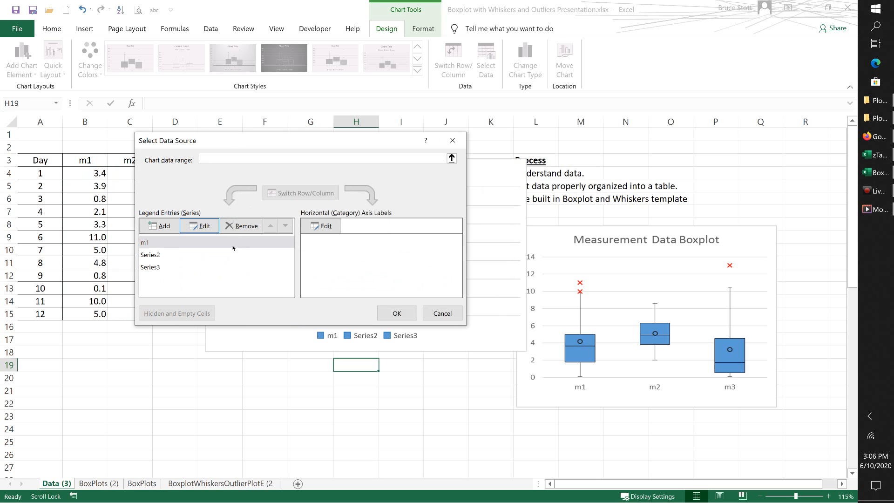
Step: In the chart's data source, set the name of Series2 to the m2 header in cell C3
left_click(167, 257)
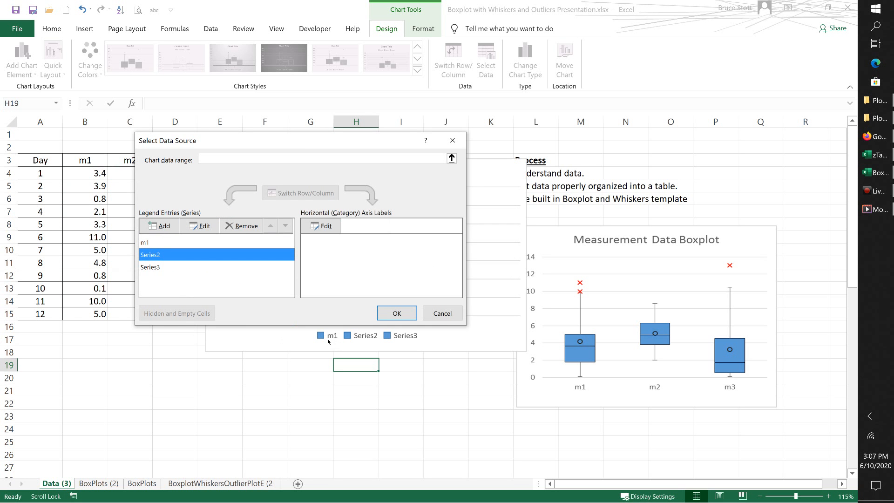
left_click(202, 228)
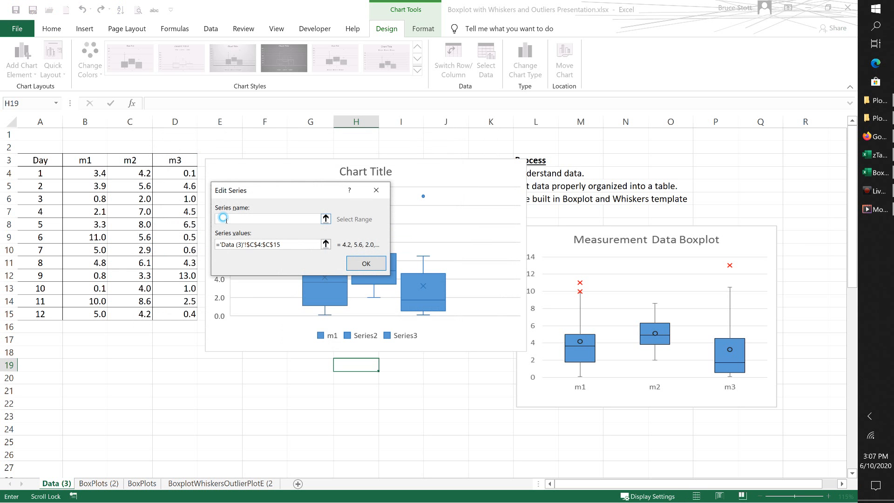
left_click(136, 160)
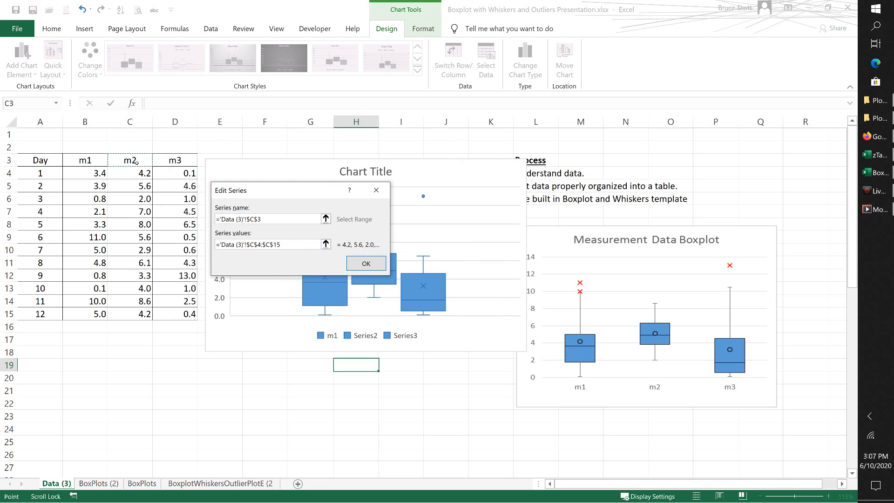
left_click(357, 267)
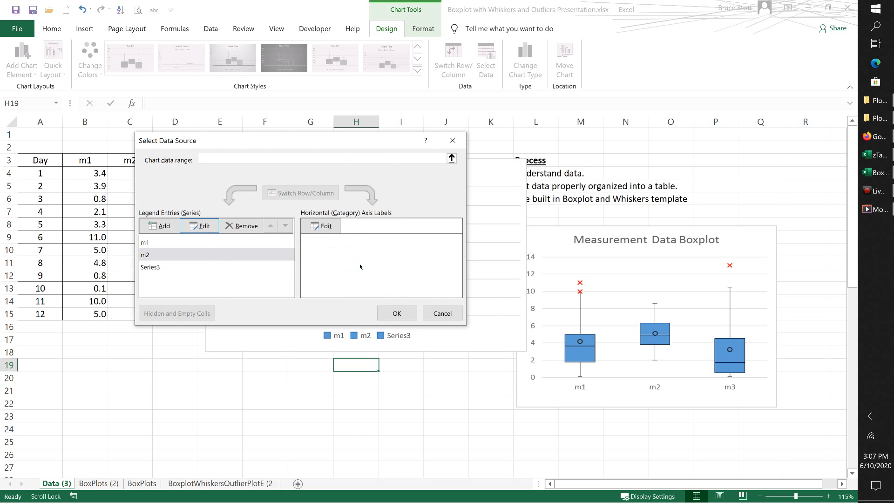
Step: Set the name of Series3 to the m3 header in cell D3 and apply the data source changes
left_click(145, 267)
left_click(200, 226)
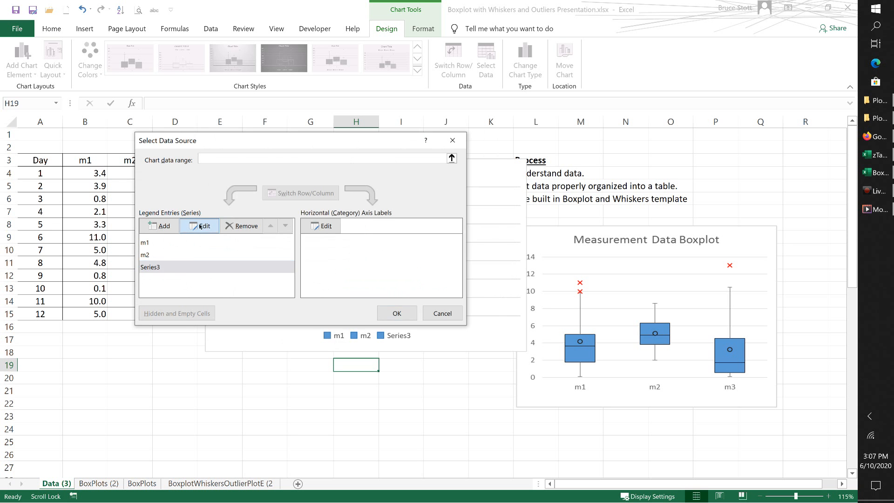
left_click(168, 161)
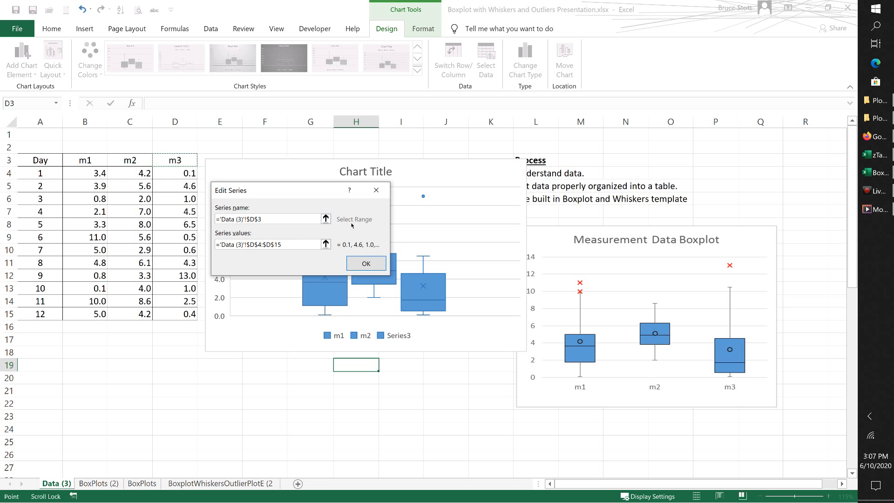
left_click(366, 263)
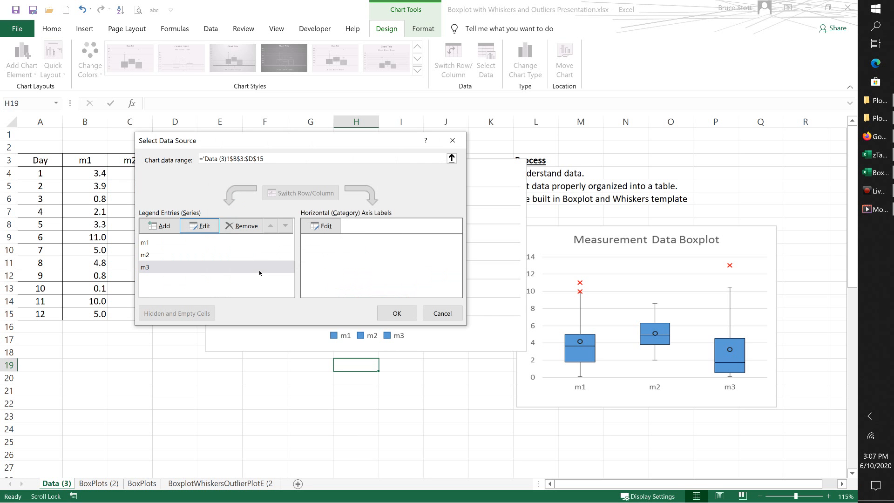
left_click(397, 313)
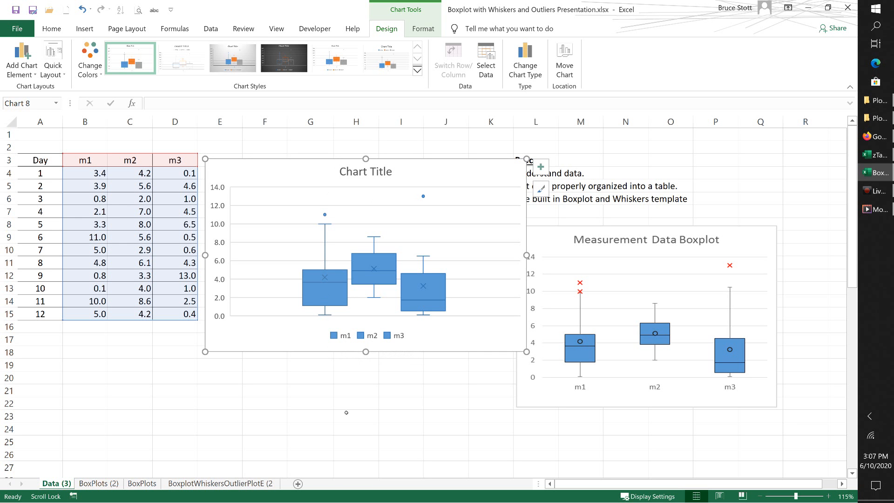
double_click(101, 162)
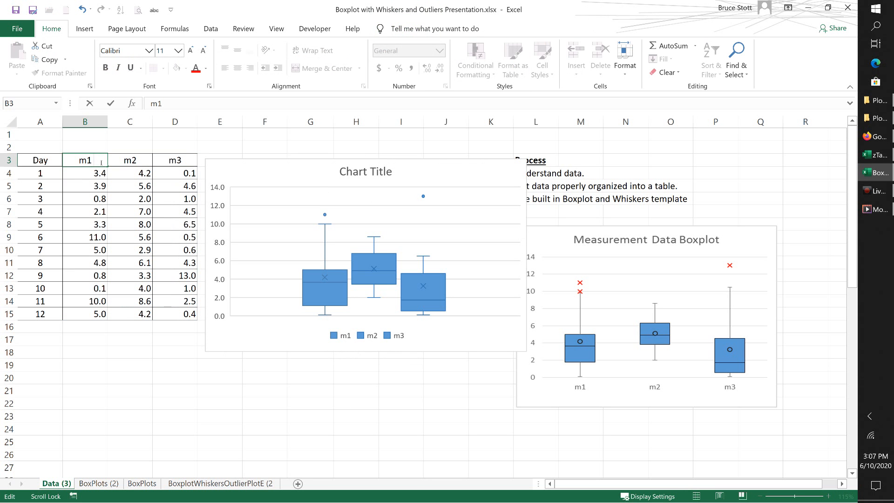
key("Return")
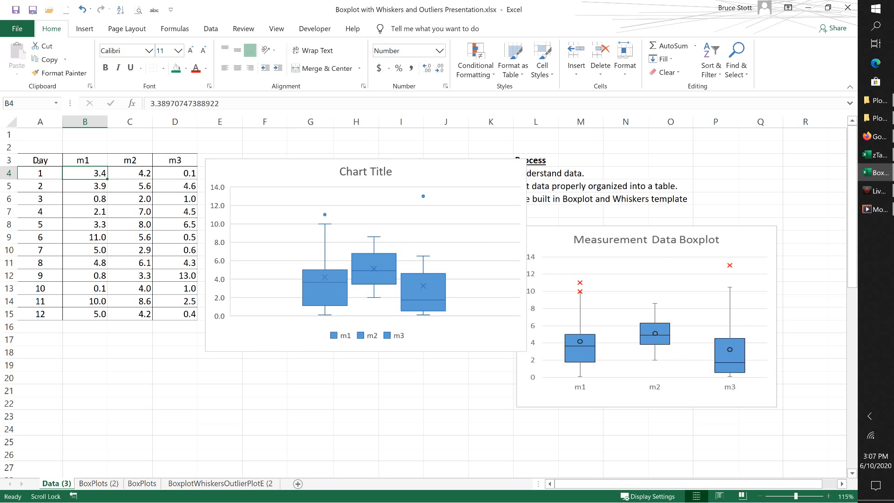
left_click_drag(33, 173, 92, 315)
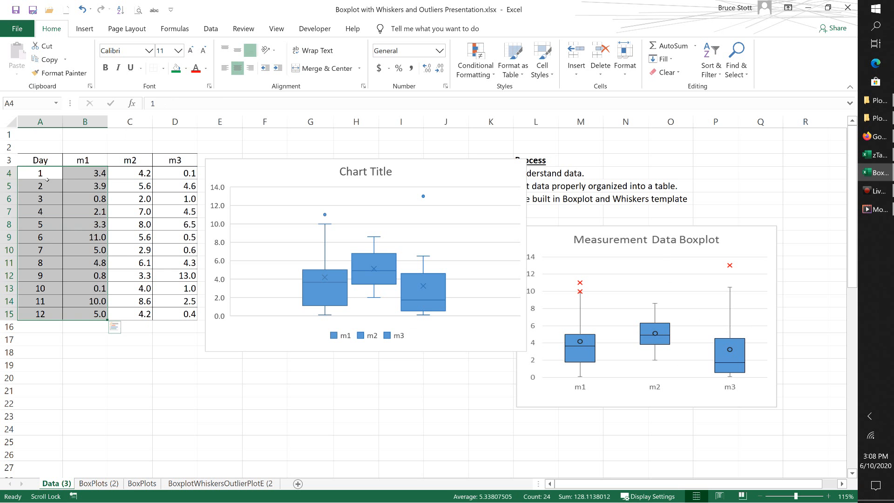
Step: Copy the Day column with its header (A3:A15) and paste it below the table, starting at A18
left_click_drag(41, 160, 49, 320)
key("ctrl+q")
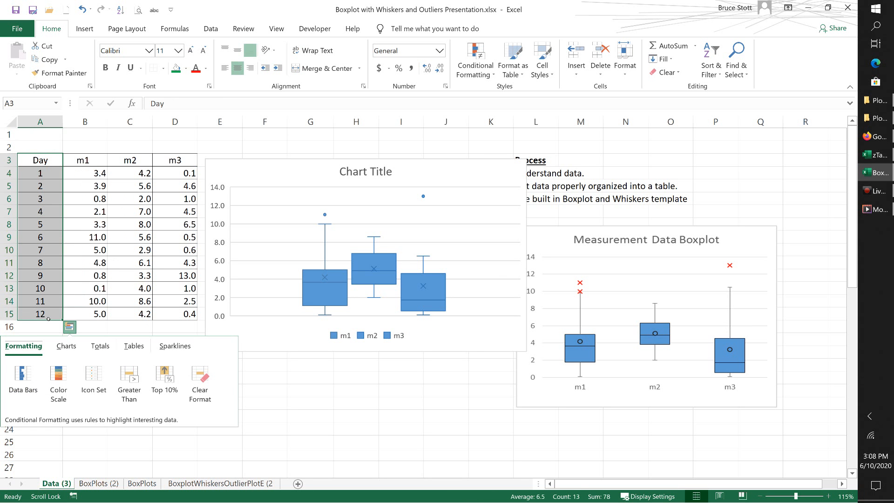
key("Escape")
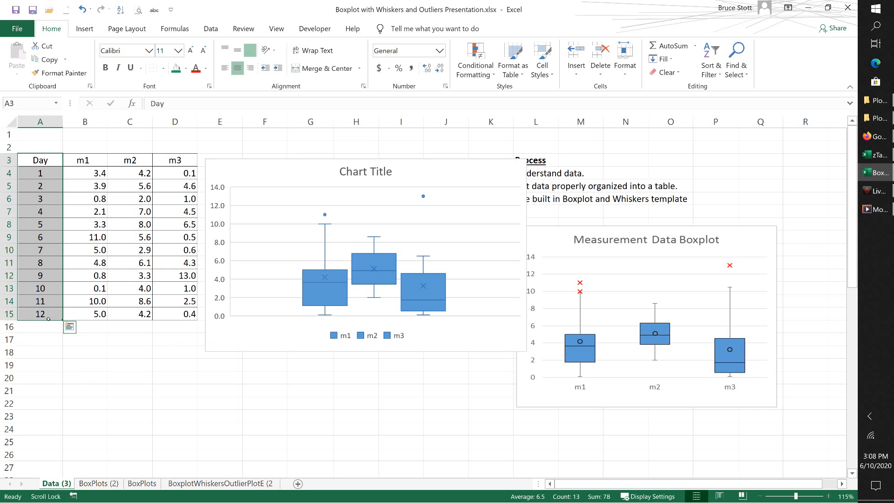
key("ctrl+c")
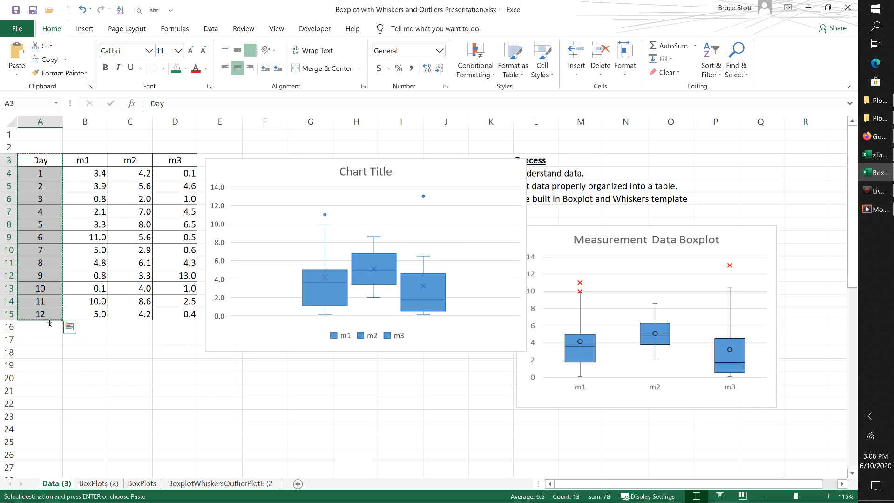
left_click(35, 356)
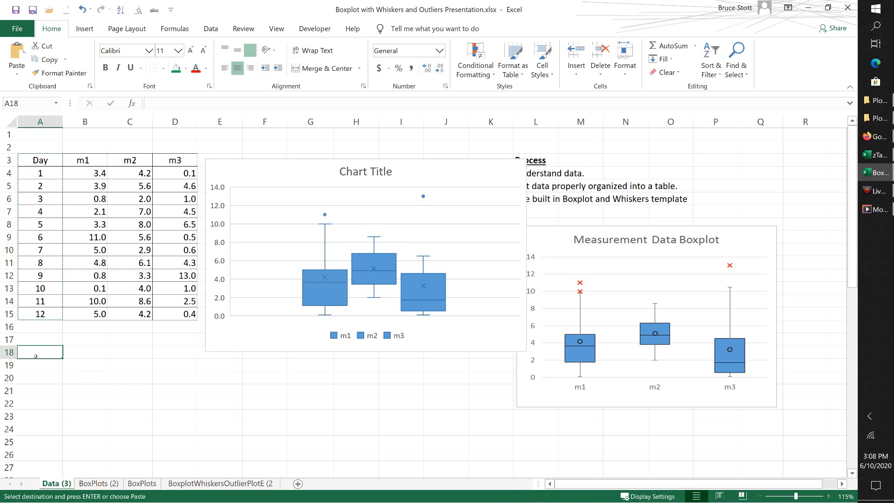
key("ctrl+v")
Step: Enter the headers Set in B18 and Data in C18 beside the copied Day column
left_click(95, 353)
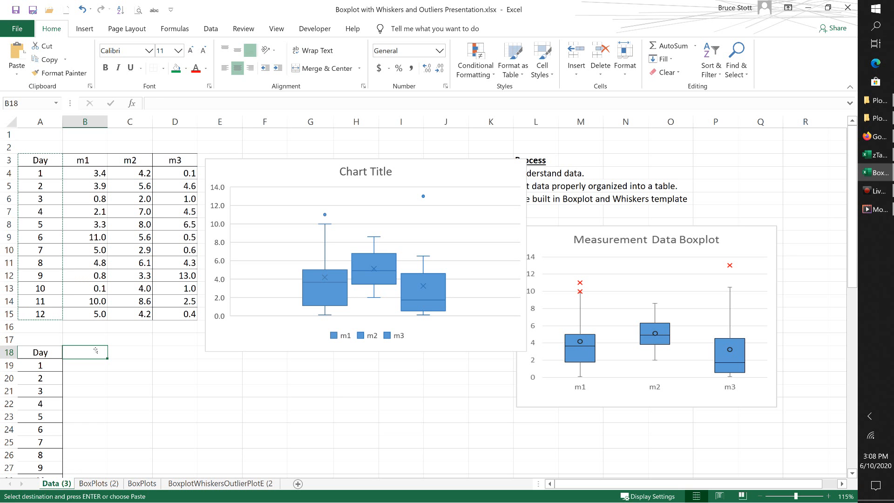
type("Set")
key("Tab")
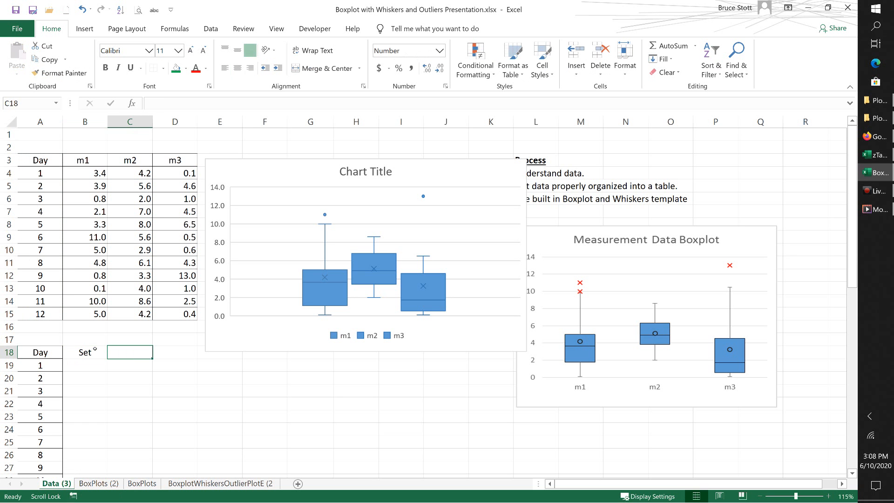
type("Data")
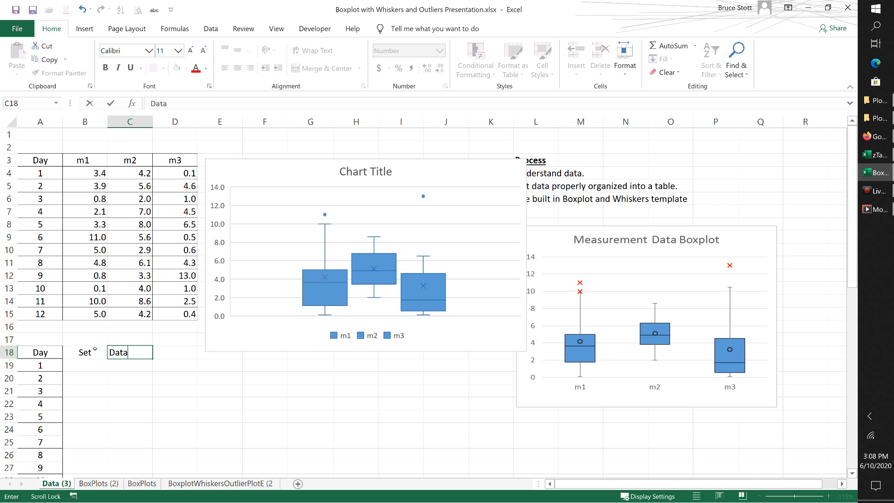
Step: Enter m1 as the first label under the Set header in B19
left_click(75, 366)
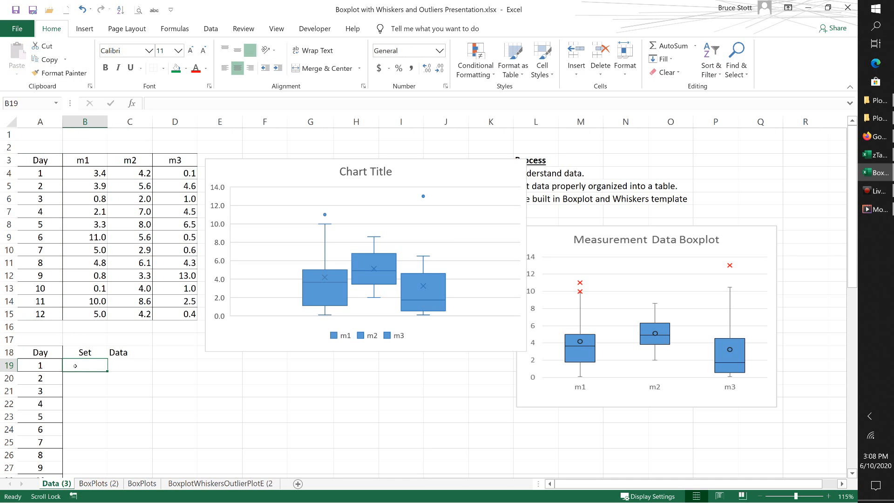
type("m1")
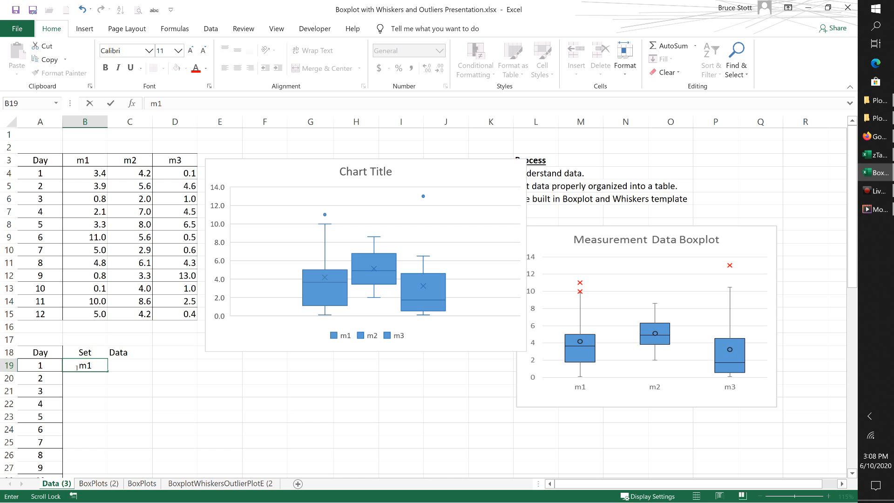
key("Return")
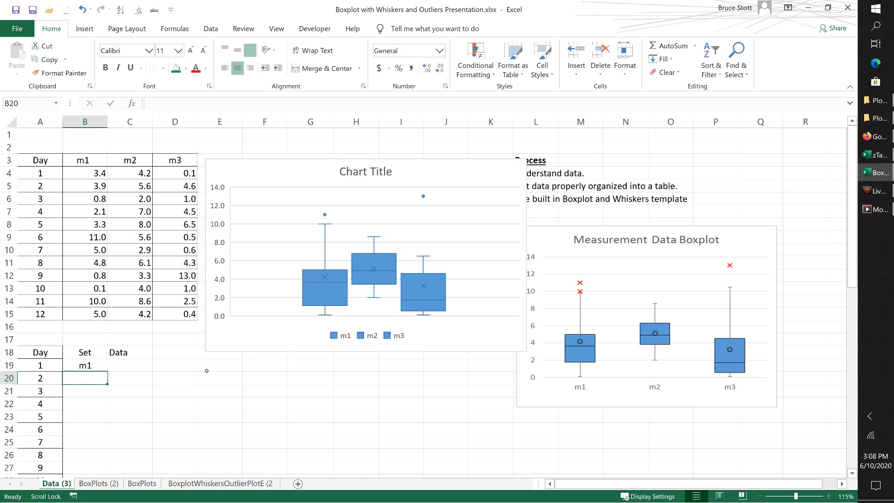
Step: Try to autofill the m1 label from B19 down to B27
scroll(206, 371, "down", 1)
scroll(207, 370, "down", 1)
left_click(82, 289)
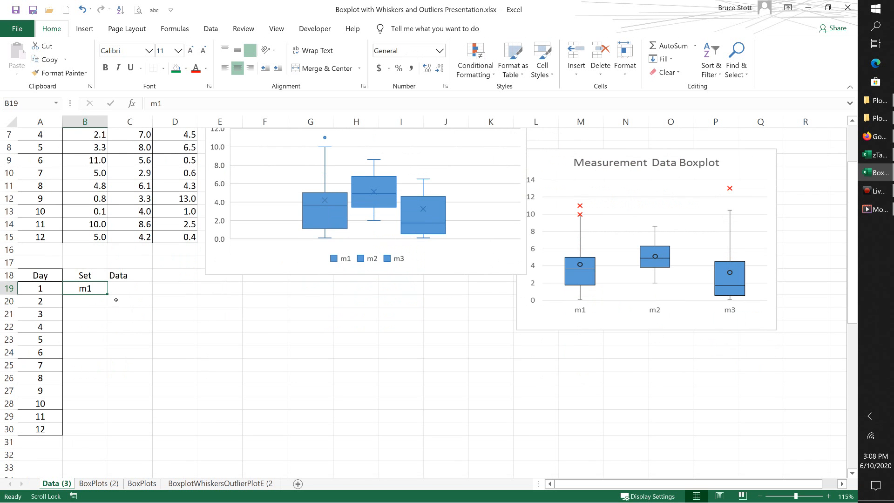
left_click_drag(109, 296, 110, 397)
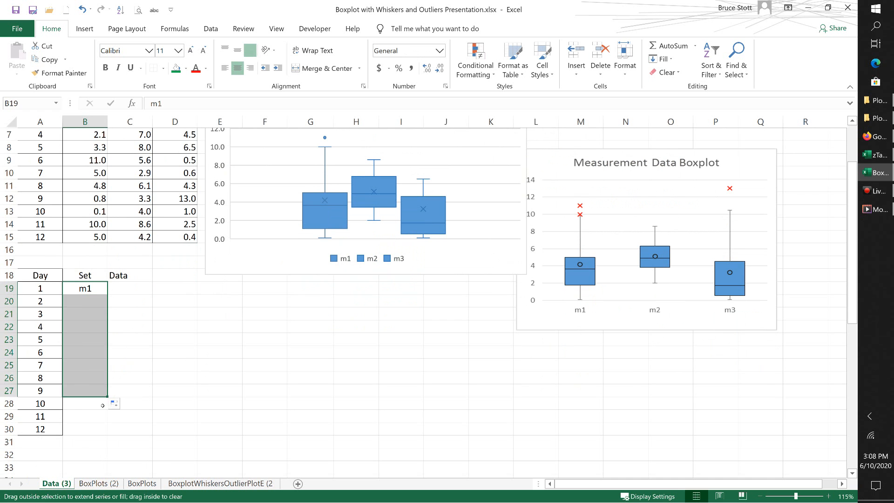
Step: Copy the m1 label from B19 into B20:B30 so all twelve days carry it
left_click(88, 289)
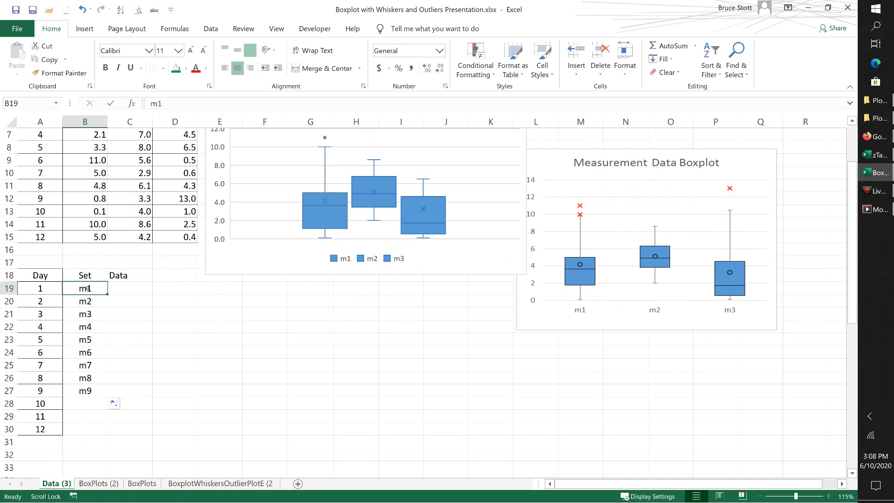
key("ctrl+c")
left_click_drag(86, 302, 91, 435)
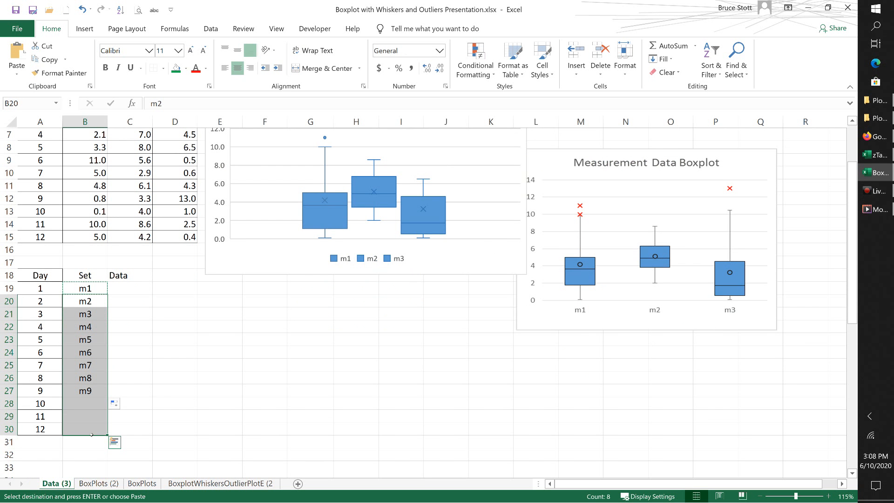
key("ctrl+v")
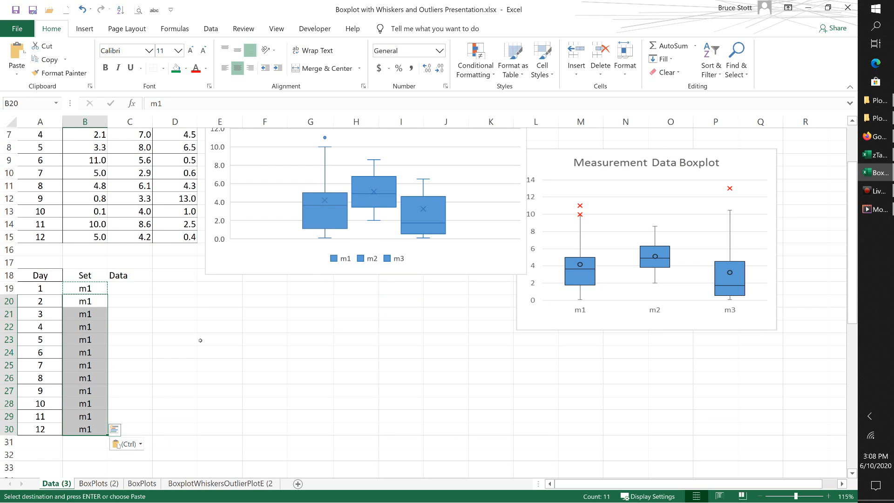
Step: Copy the m1 measurements from B4:B15 and paste them under the Data header, starting at C19
scroll(200, 341, "up", 2)
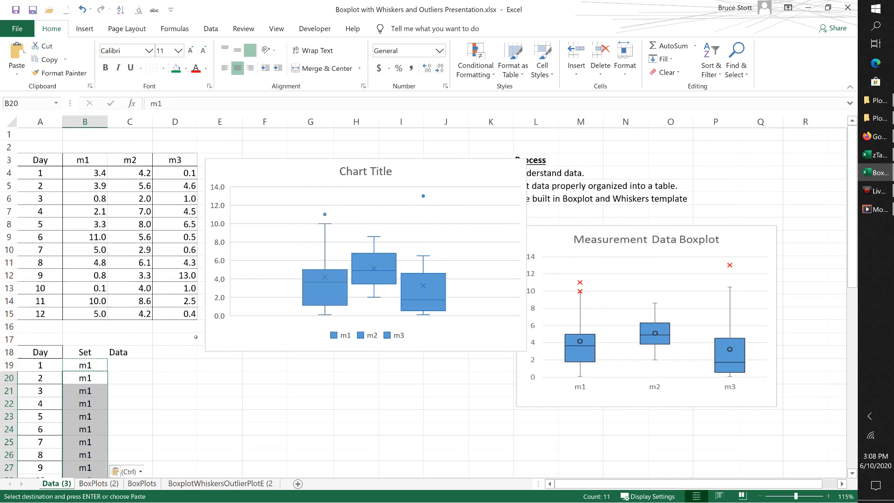
left_click(81, 177)
left_click_drag(81, 181, 92, 314)
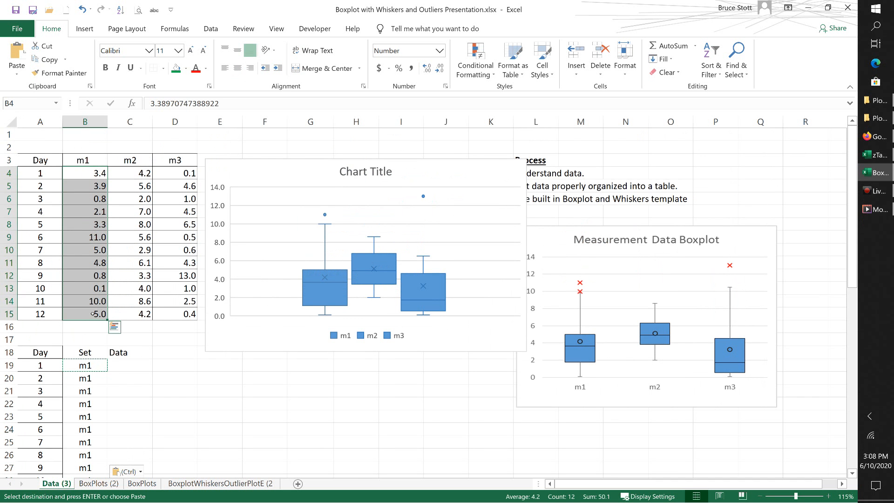
key("ctrl+c")
left_click(116, 364)
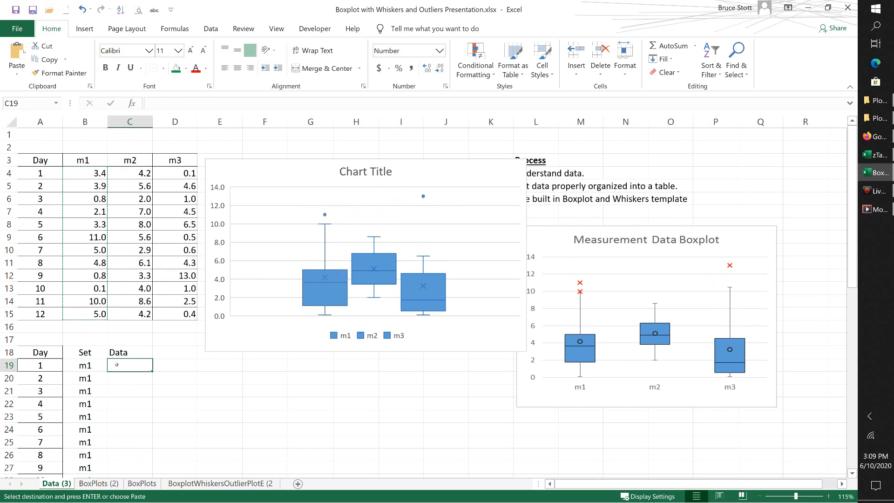
key("ctrl+v")
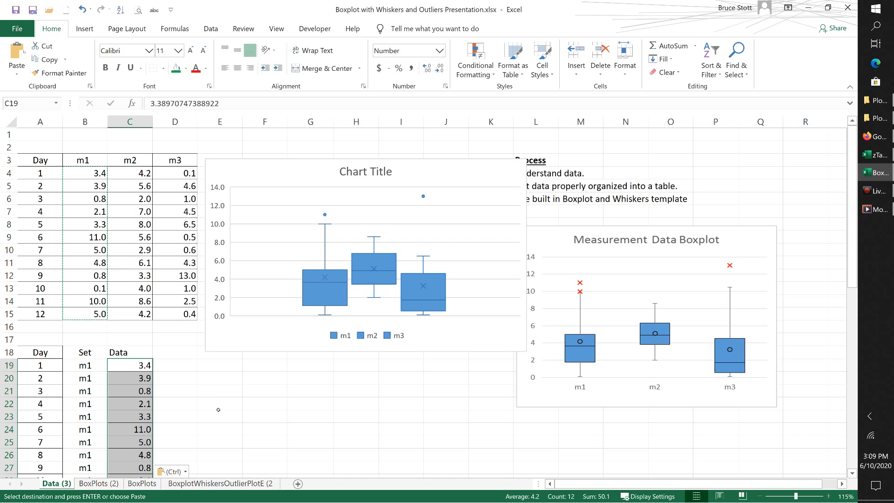
Step: Copy the day numbers 1 to 12 from A19:A30 and paste them below twice, starting at A31 and A43
scroll(216, 408, "down", 5)
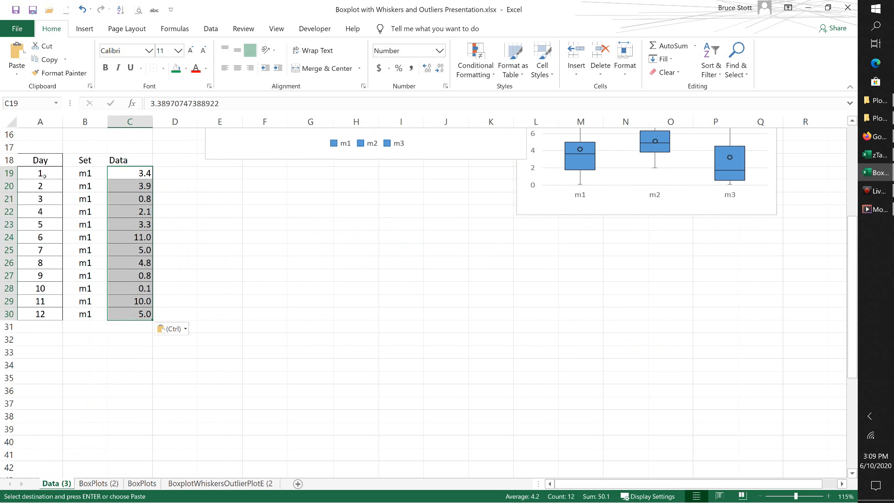
left_click_drag(43, 178, 49, 321)
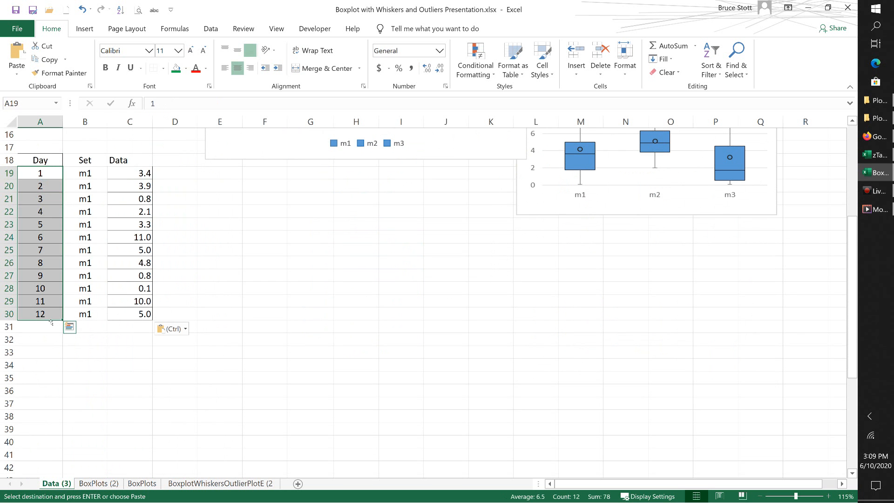
key("ctrl+c")
left_click(32, 329)
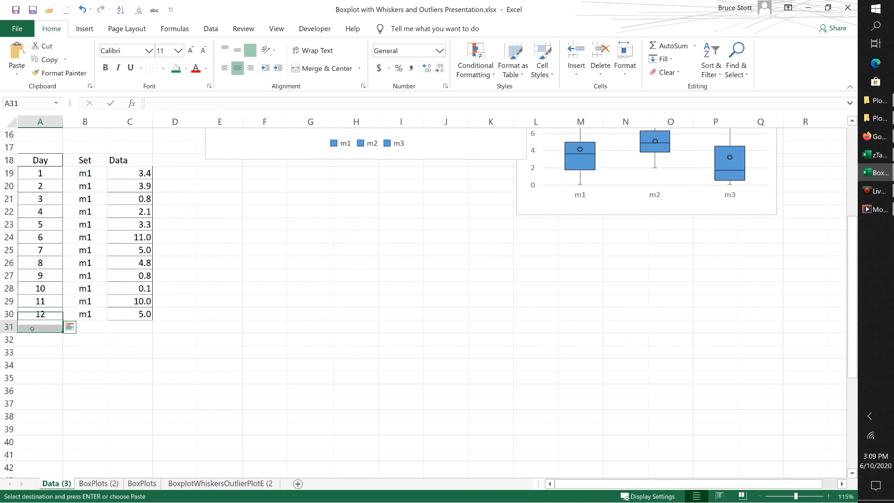
key("ctrl+v")
scroll(32, 329, "down", 4)
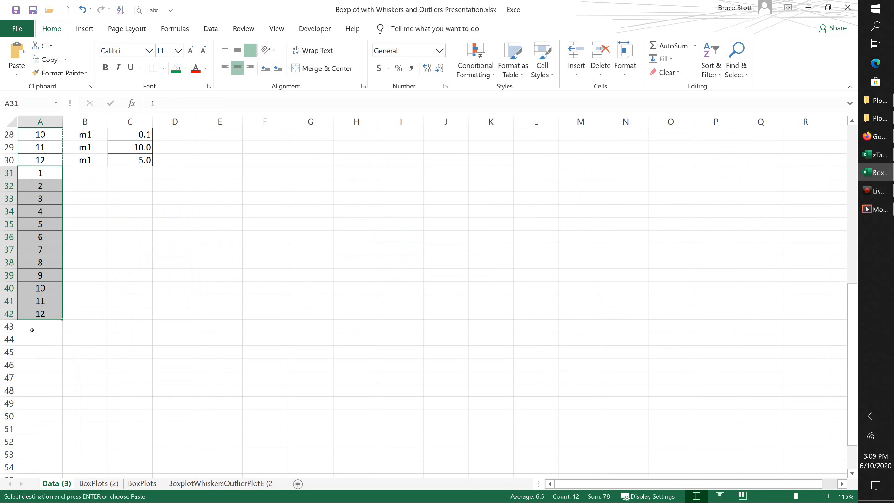
left_click(33, 329)
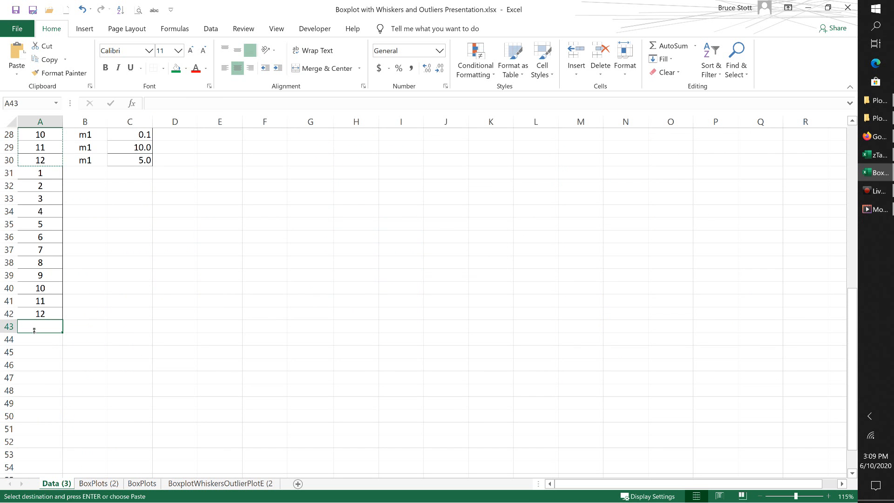
key("ctrl+v")
Step: Enter m2 in B31 of the Set column and copy it into B32:B42
scroll(253, 303, "up", 3)
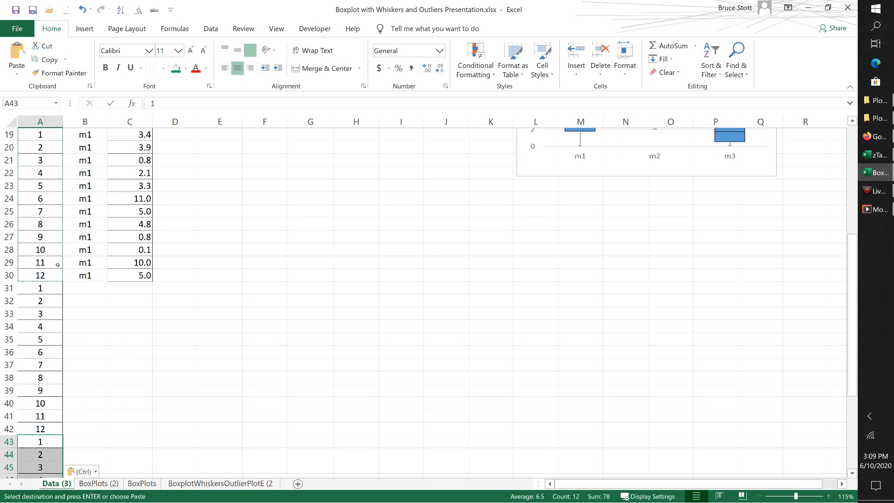
left_click(84, 293)
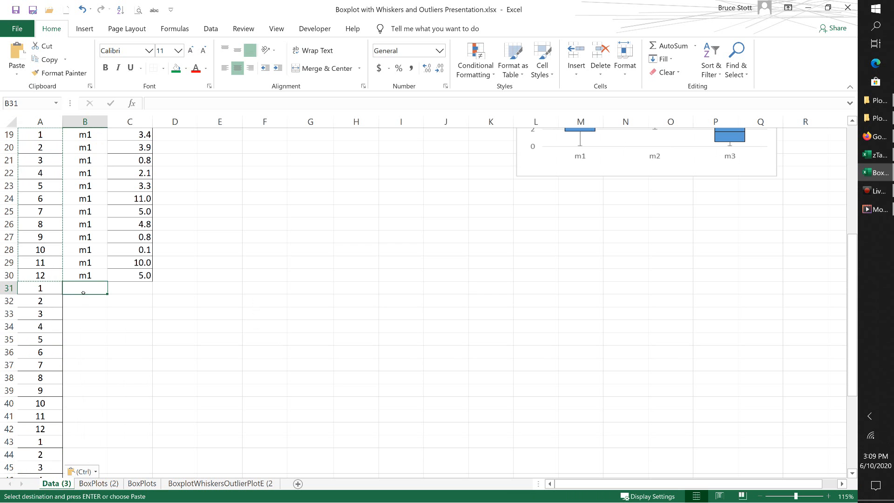
type("m2")
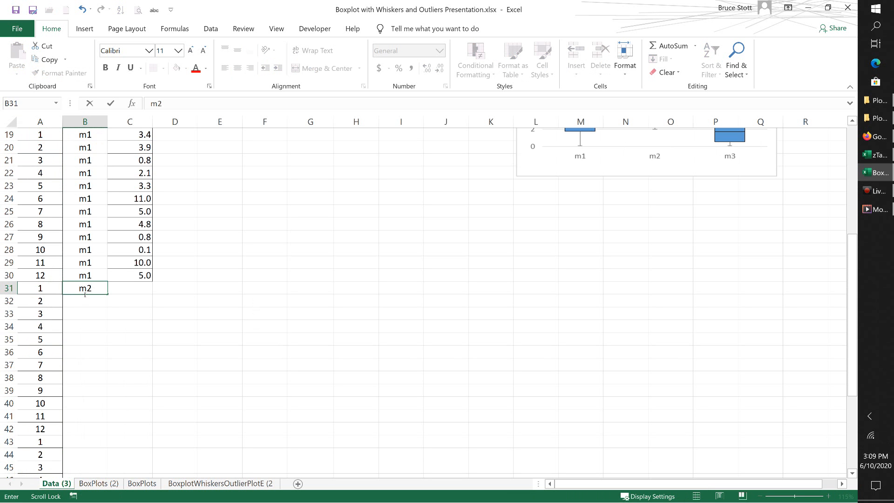
left_click(83, 292)
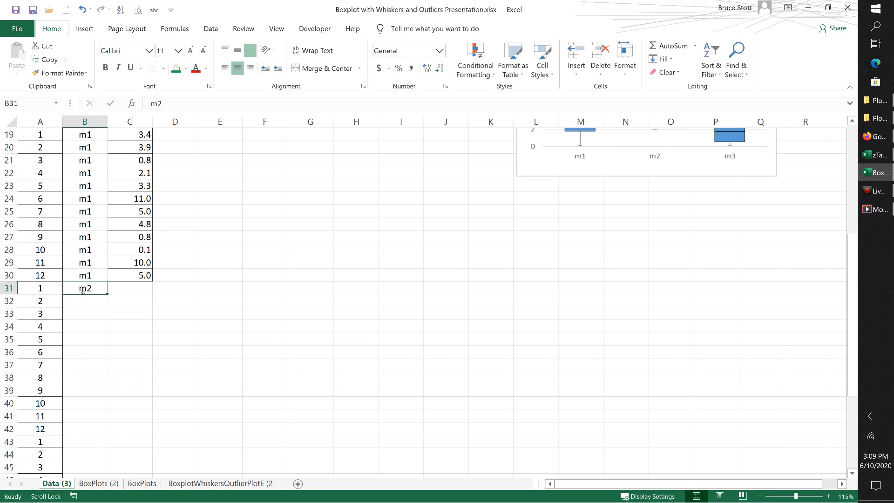
key("ctrl+c")
left_click_drag(77, 304, 88, 429)
key("ctrl+v")
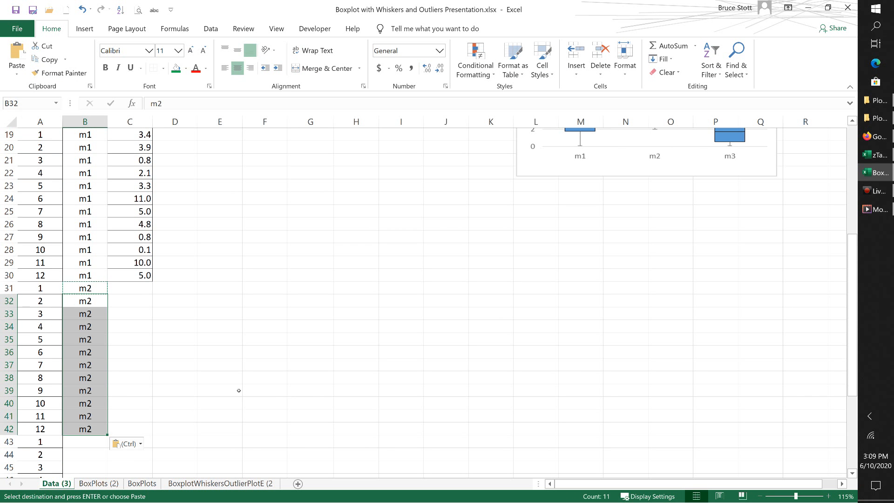
Step: Autofill the Set label from B42 into B43 as m3, and copy m3 into B44:B54
scroll(239, 390, "down", 6)
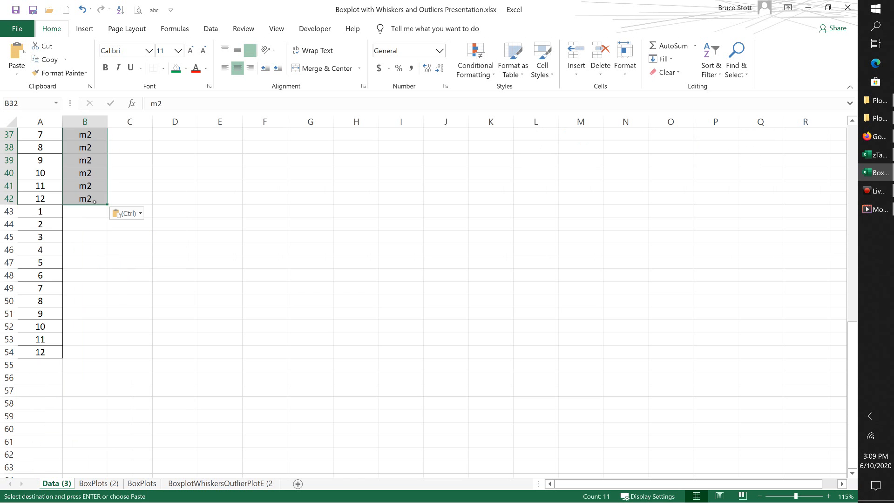
left_click(94, 201)
left_click_drag(108, 204, 109, 216)
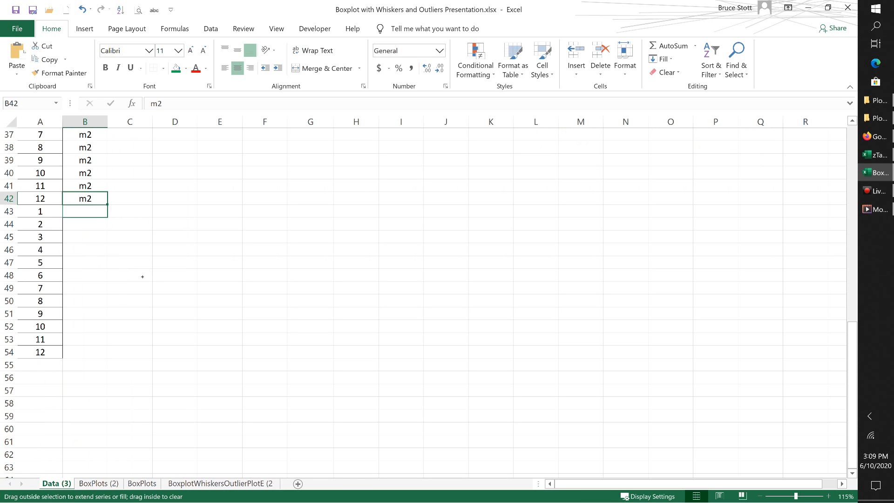
left_click(81, 213)
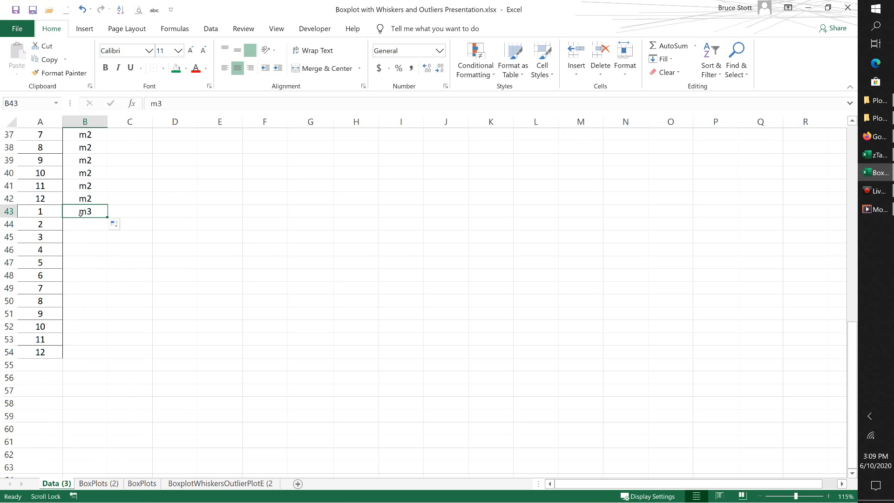
key("ctrl+c")
left_click_drag(85, 224, 91, 349)
key("ctrl+v")
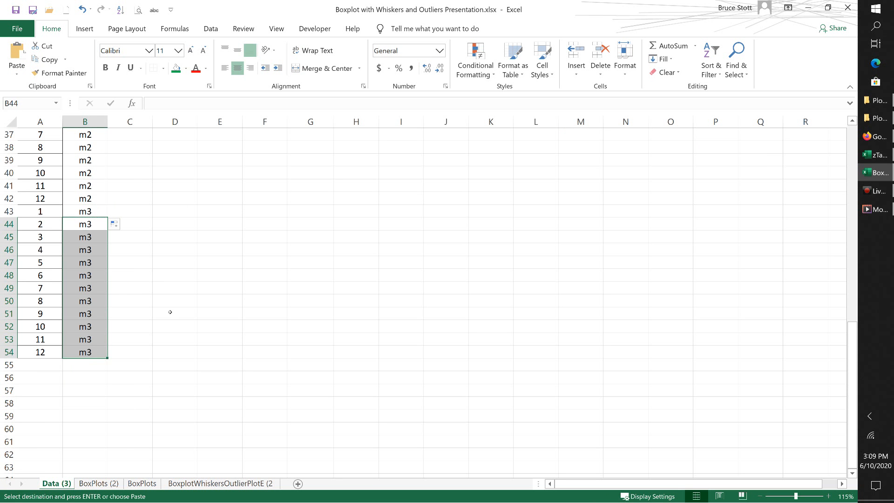
Step: Copy the m2 measurements from C4:C15 and paste them into the Data column starting at C31
scroll(170, 312, "up", 6)
scroll(170, 312, "up", 6)
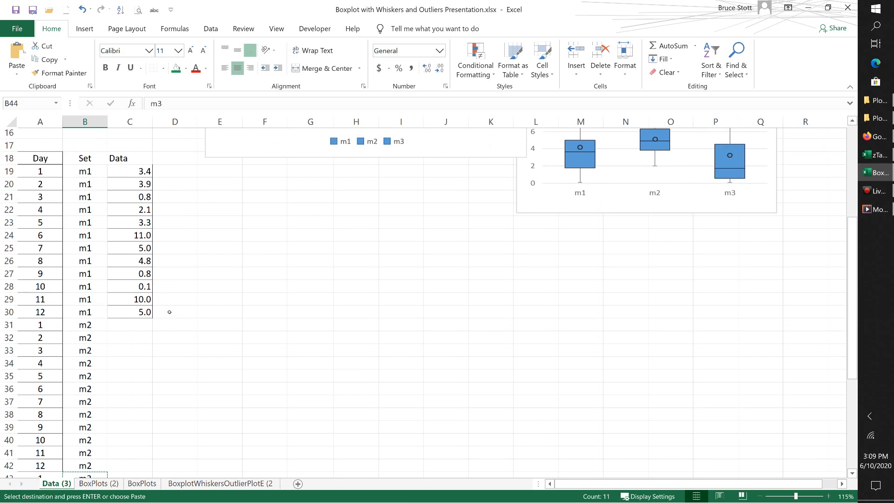
left_click_drag(120, 174, 143, 315)
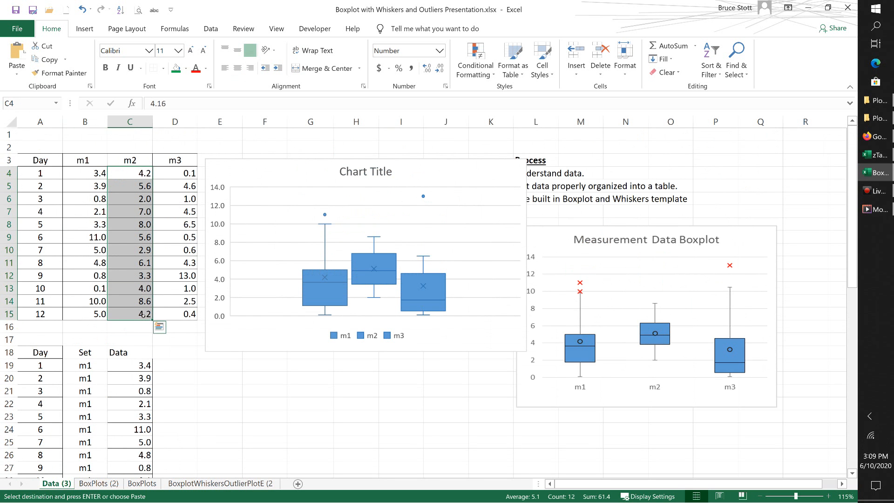
scroll(109, 330, "down", 5)
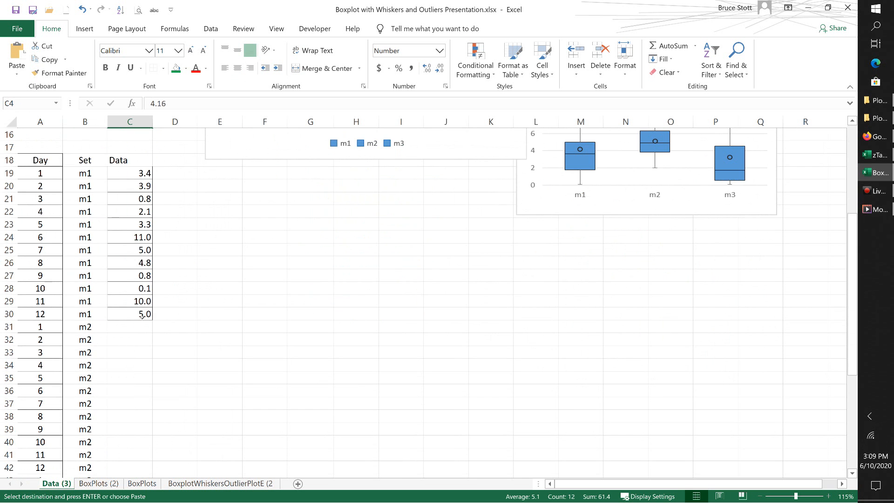
left_click(116, 331)
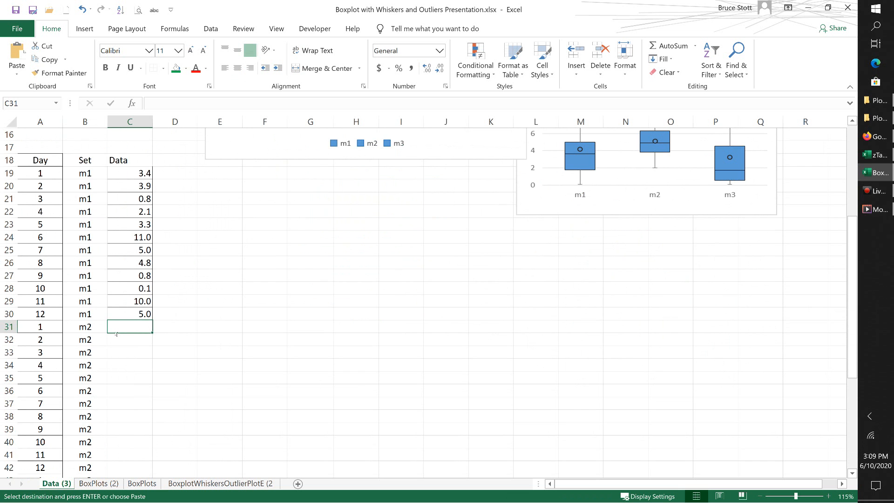
key("ctrl+v")
Step: Copy the m3 measurements from D4:D15 and paste them into the Data column starting at C43
scroll(226, 303, "up", 5)
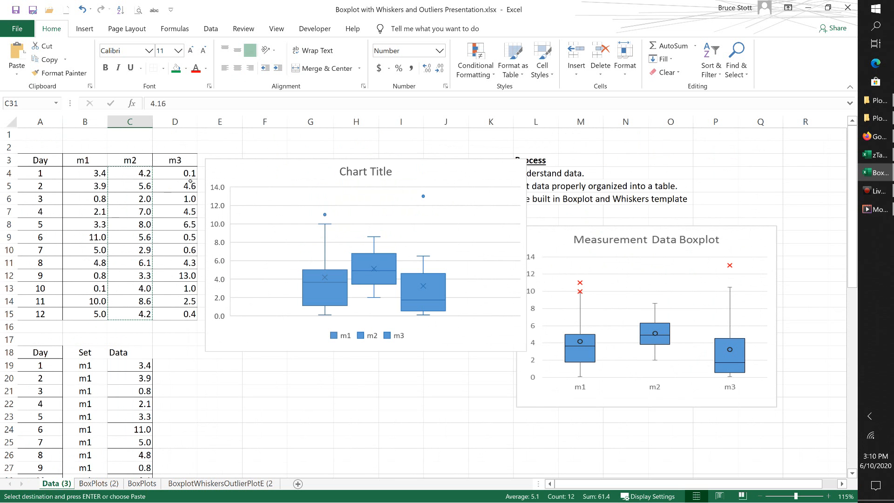
left_click_drag(188, 173, 190, 312)
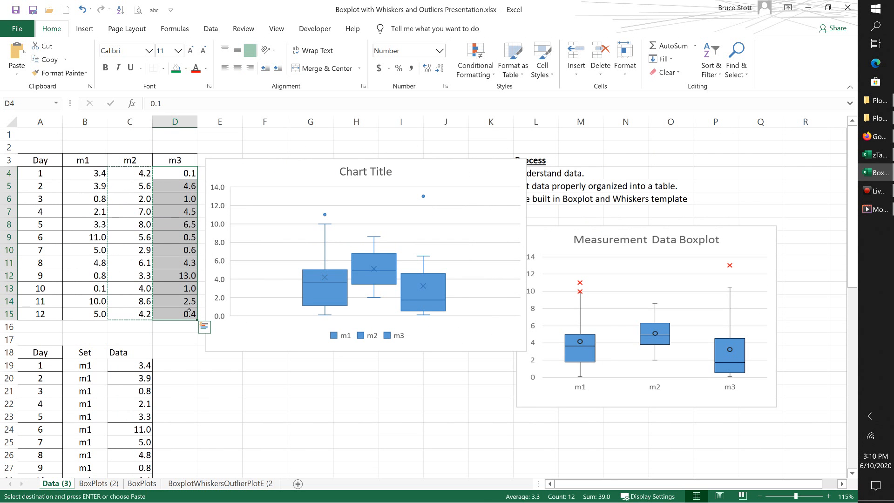
key("ctrl+c")
scroll(134, 315, "down", 9)
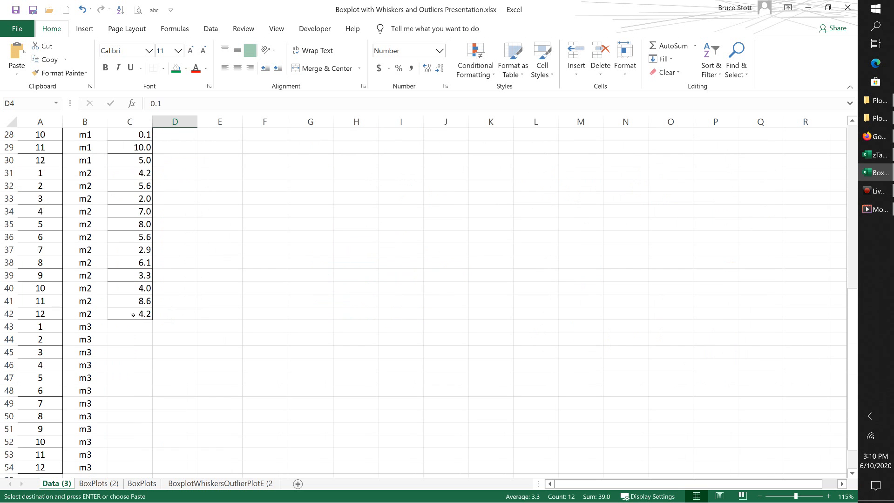
left_click(118, 326)
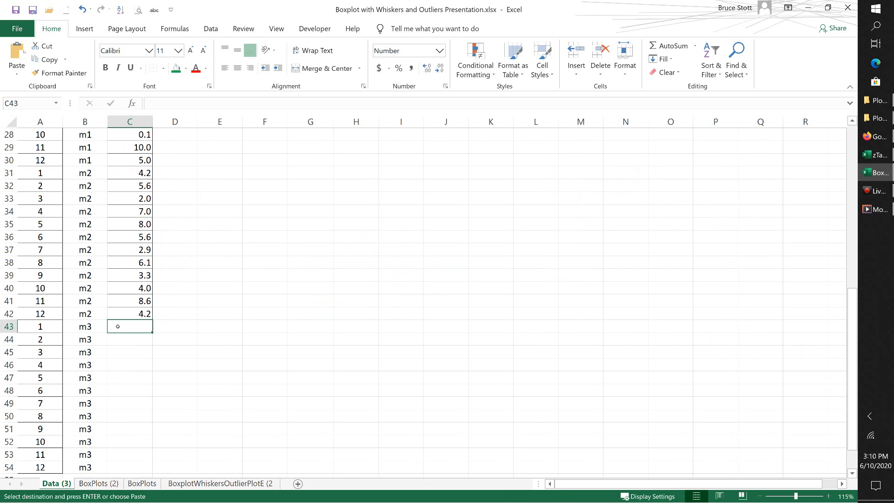
key("ctrl+v")
Step: Apply All Borders to the whole stacked Day, Set and Data table in A18:C54
scroll(206, 303, "down", 2)
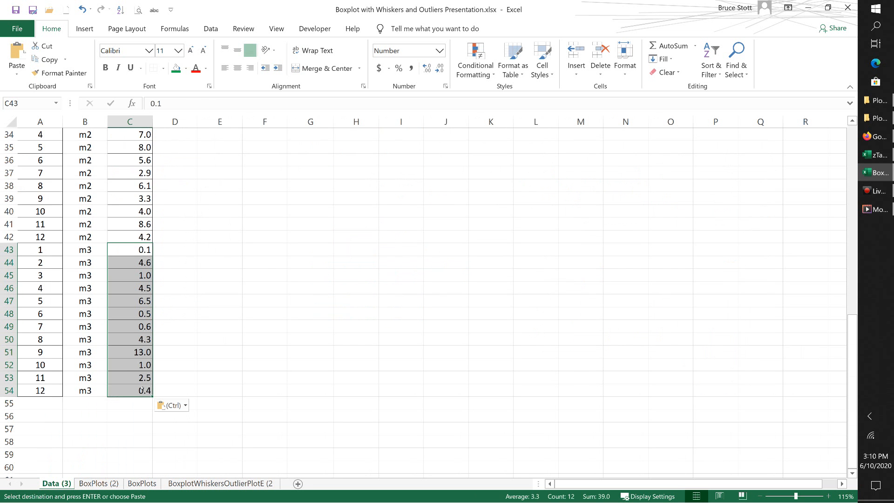
left_click_drag(141, 390, 29, 148)
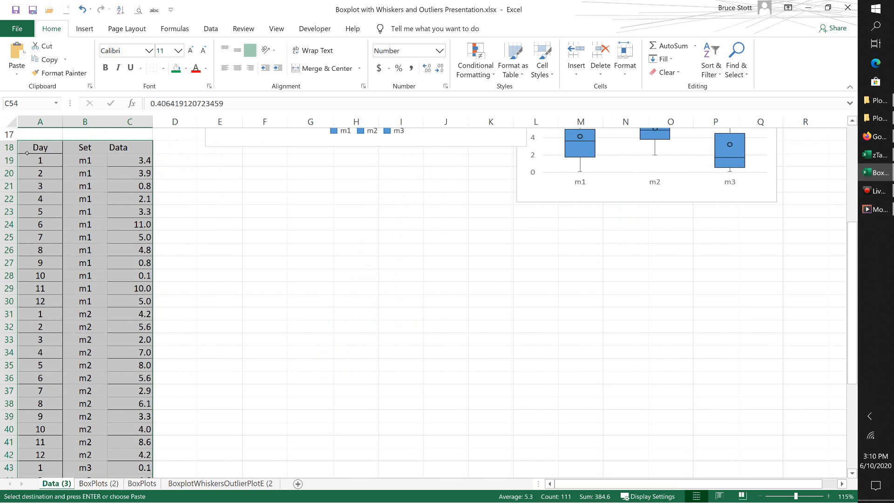
left_click(163, 68)
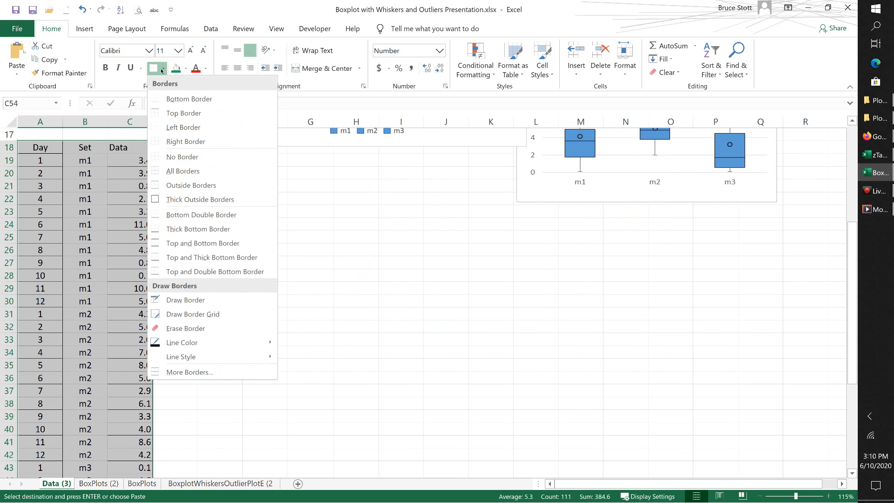
left_click(161, 170)
scroll(289, 253, "down", 8)
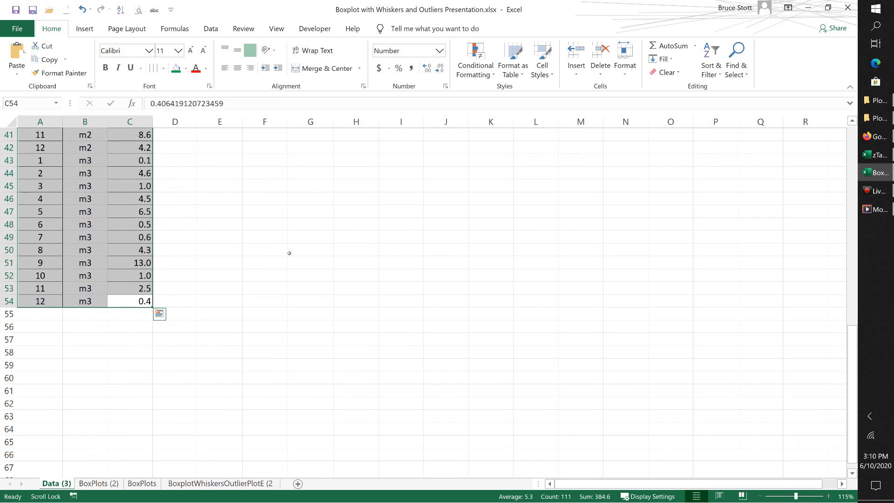
left_click(194, 273)
Step: Insert a Box and Whisker chart from the stacked Set and Data values in B19:C54
scroll(135, 295, "up", 7)
scroll(135, 295, "up", 4)
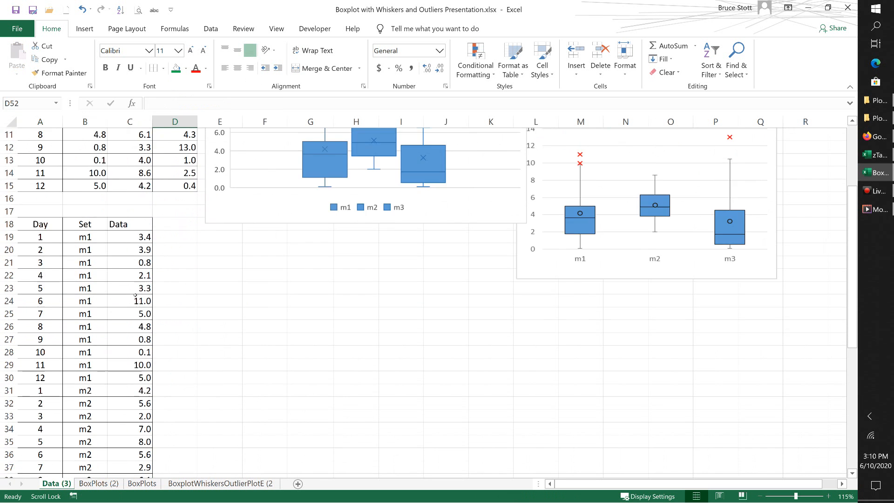
left_click_drag(81, 278, 145, 276)
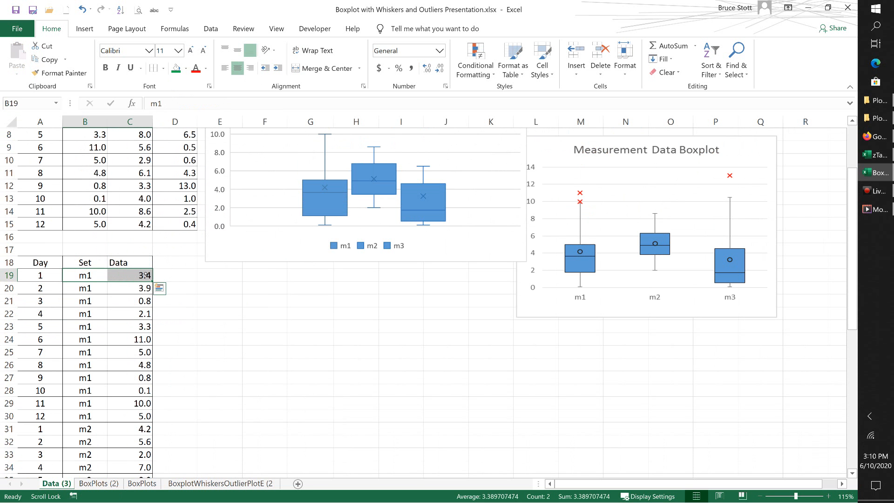
key("ctrl+shift+Down")
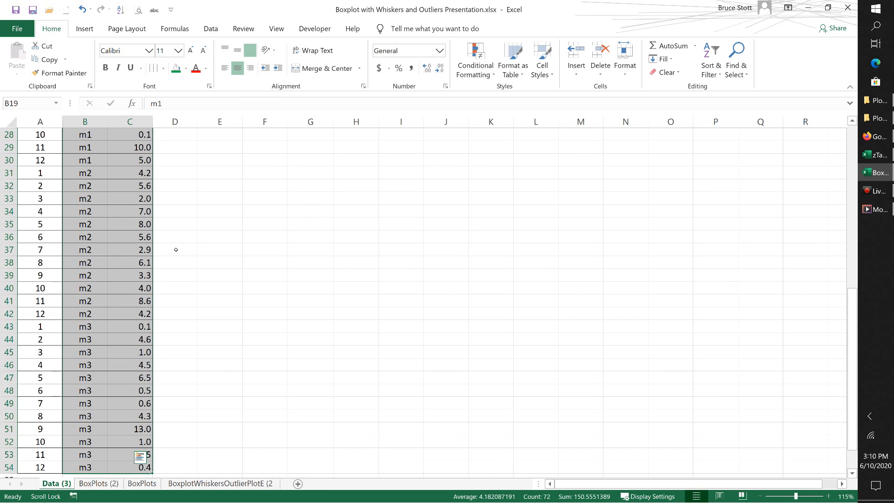
scroll(173, 252, "down", 2, "ctrl")
scroll(167, 247, "up", 5)
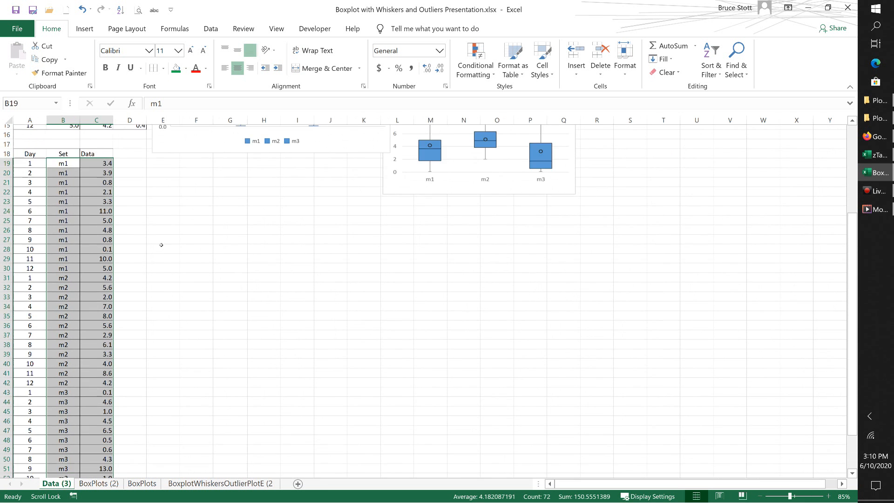
scroll(161, 245, "down", 4)
scroll(161, 244, "up", 4)
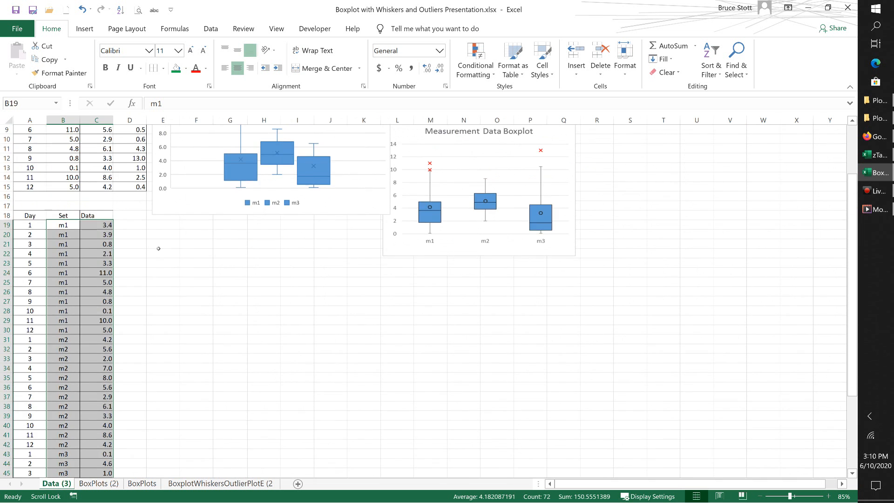
scroll(132, 292, "up", 1, "ctrl")
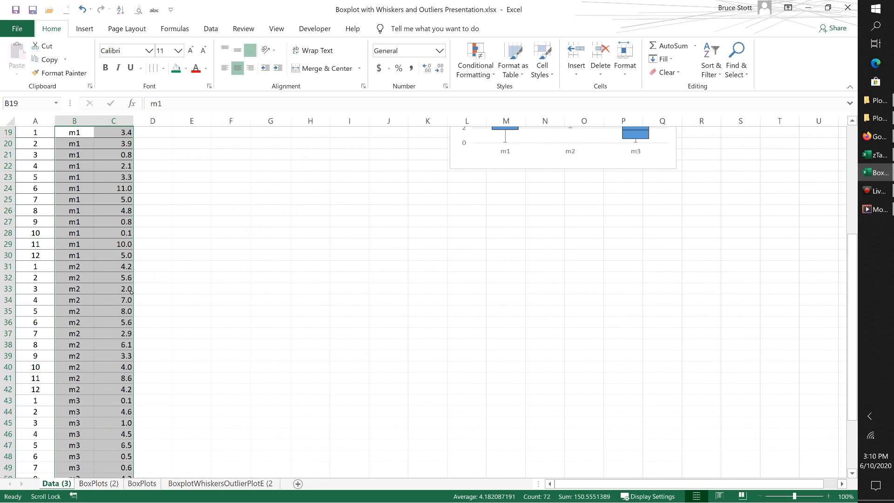
scroll(272, 288, "up", 6)
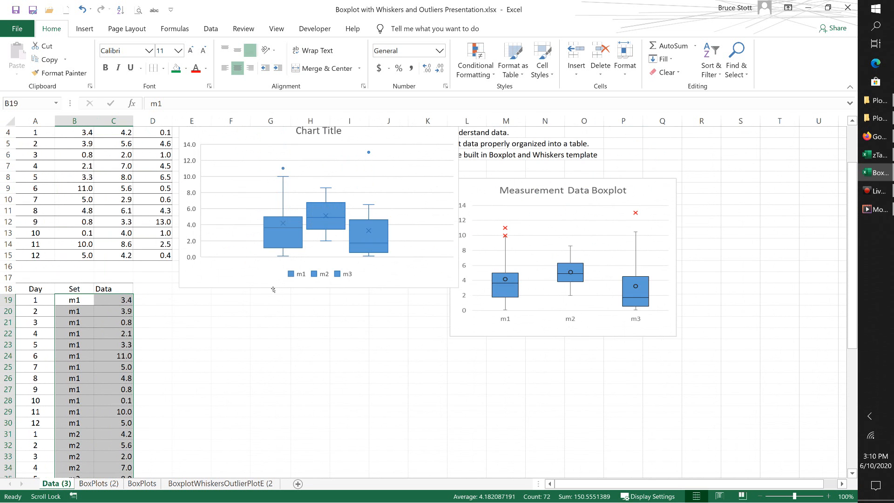
scroll(273, 289, "down", 1)
left_click(83, 29)
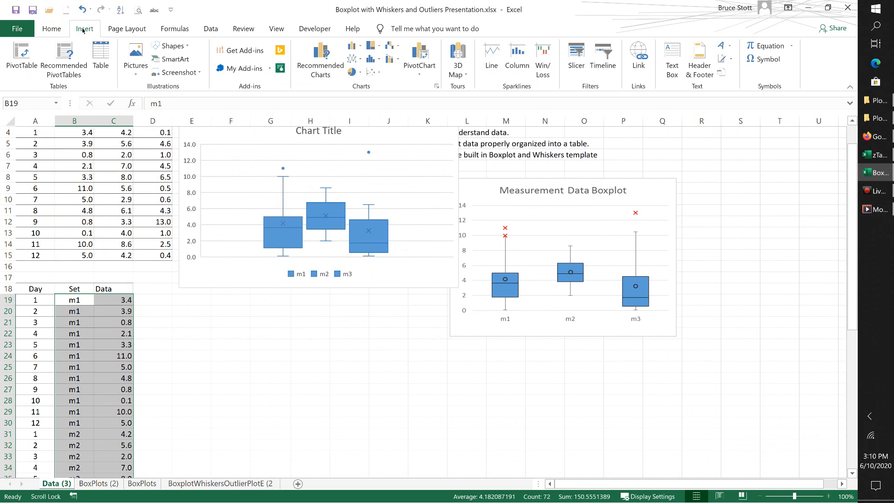
left_click(438, 87)
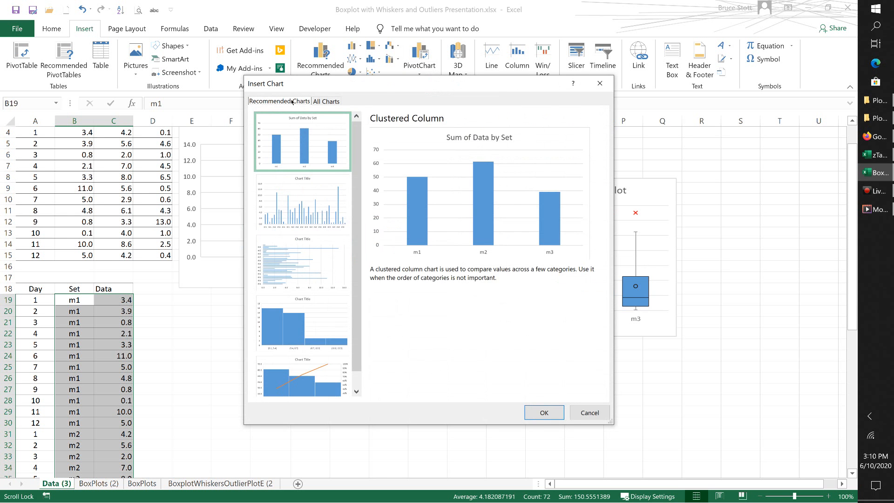
left_click(329, 102)
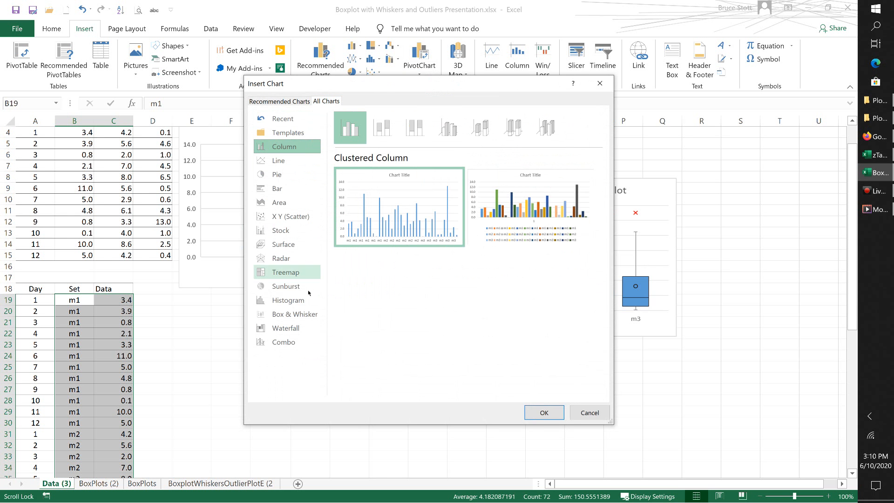
left_click(291, 314)
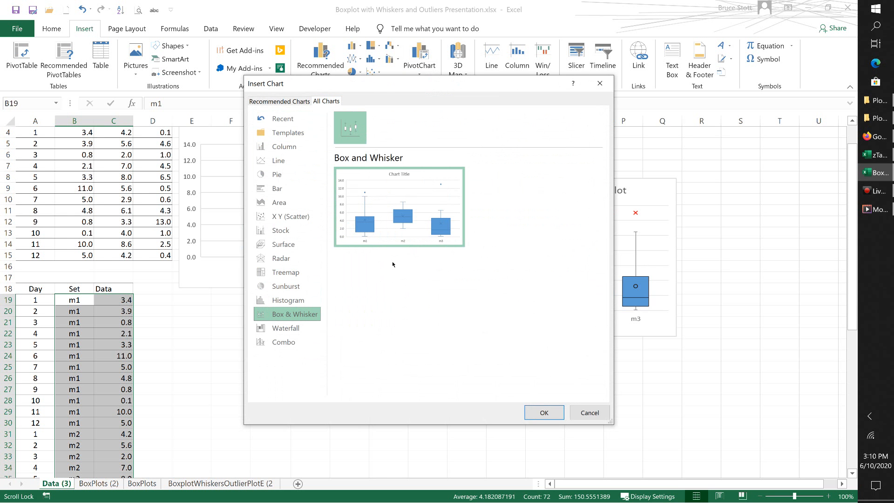
left_click(544, 413)
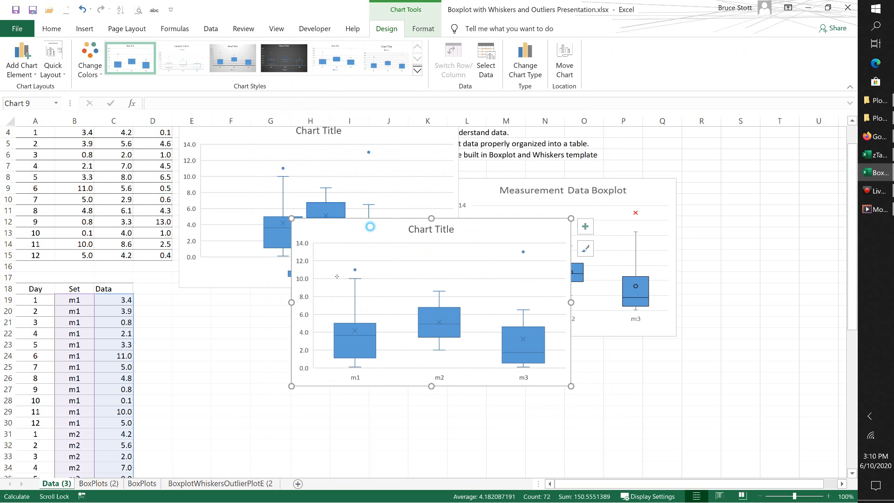
Step: Move the new box and whisker chart directly below the first chart, beside the stacked table, and deselect it
left_click_drag(373, 224, 259, 300)
scroll(505, 384, "down", 3)
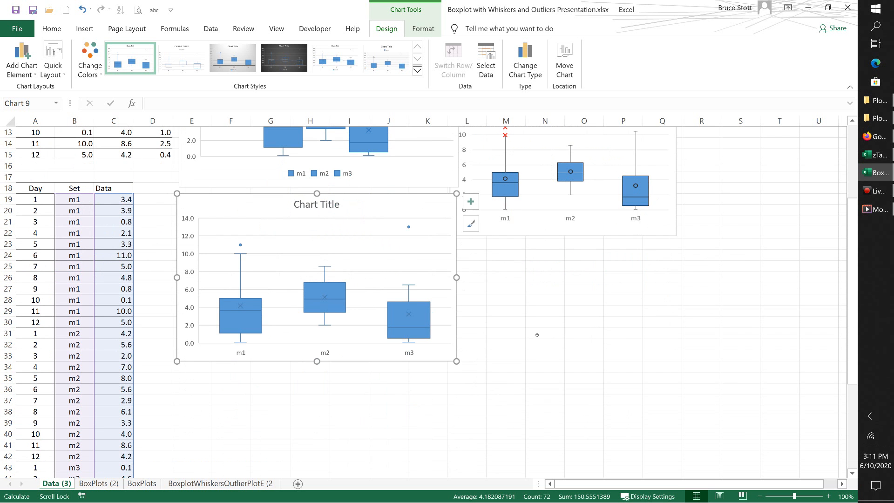
left_click(248, 403)
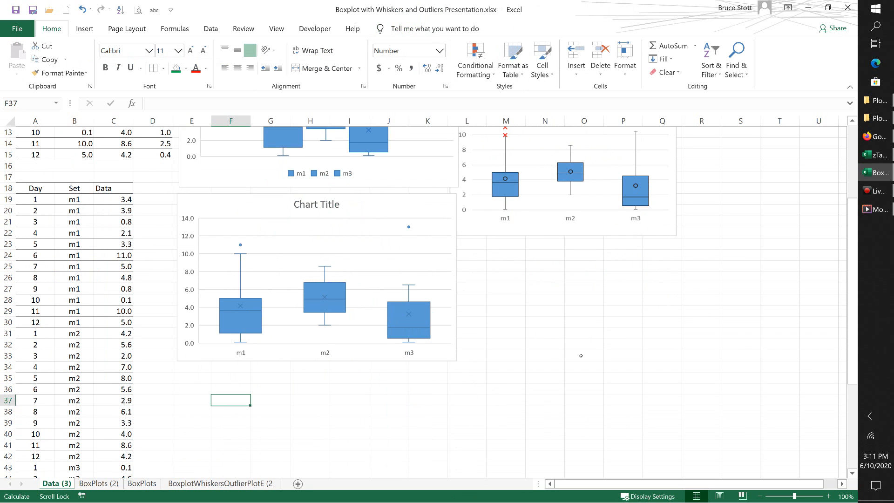
Step: Shift the Measurement Data Boxplot picture slightly to the right, clear of the two box and whisker charts
scroll(559, 408, "up", 1)
scroll(559, 408, "up", 2)
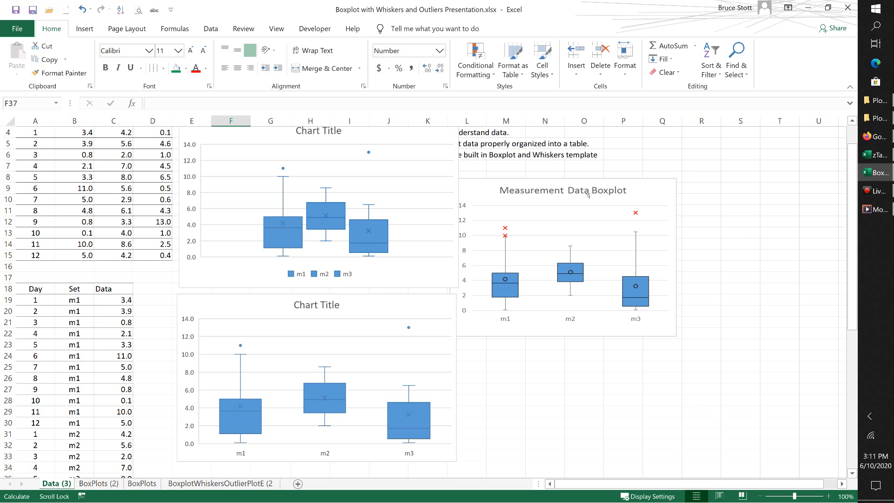
left_click_drag(586, 196, 612, 196)
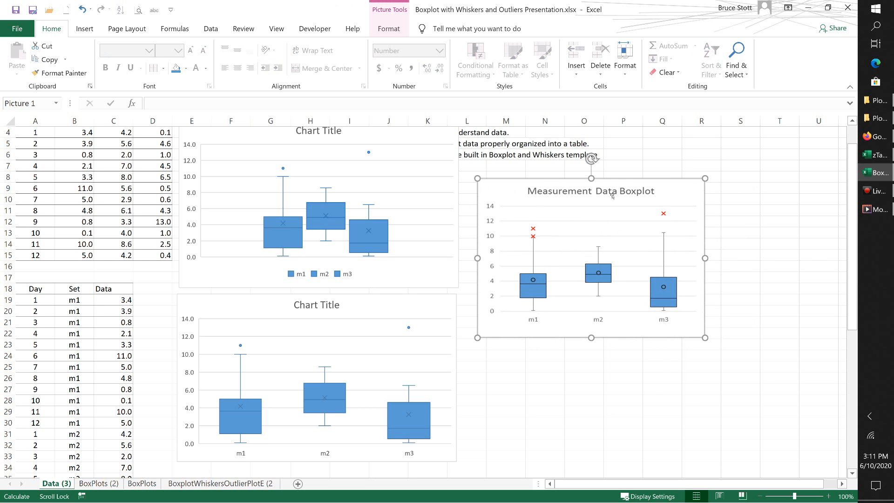